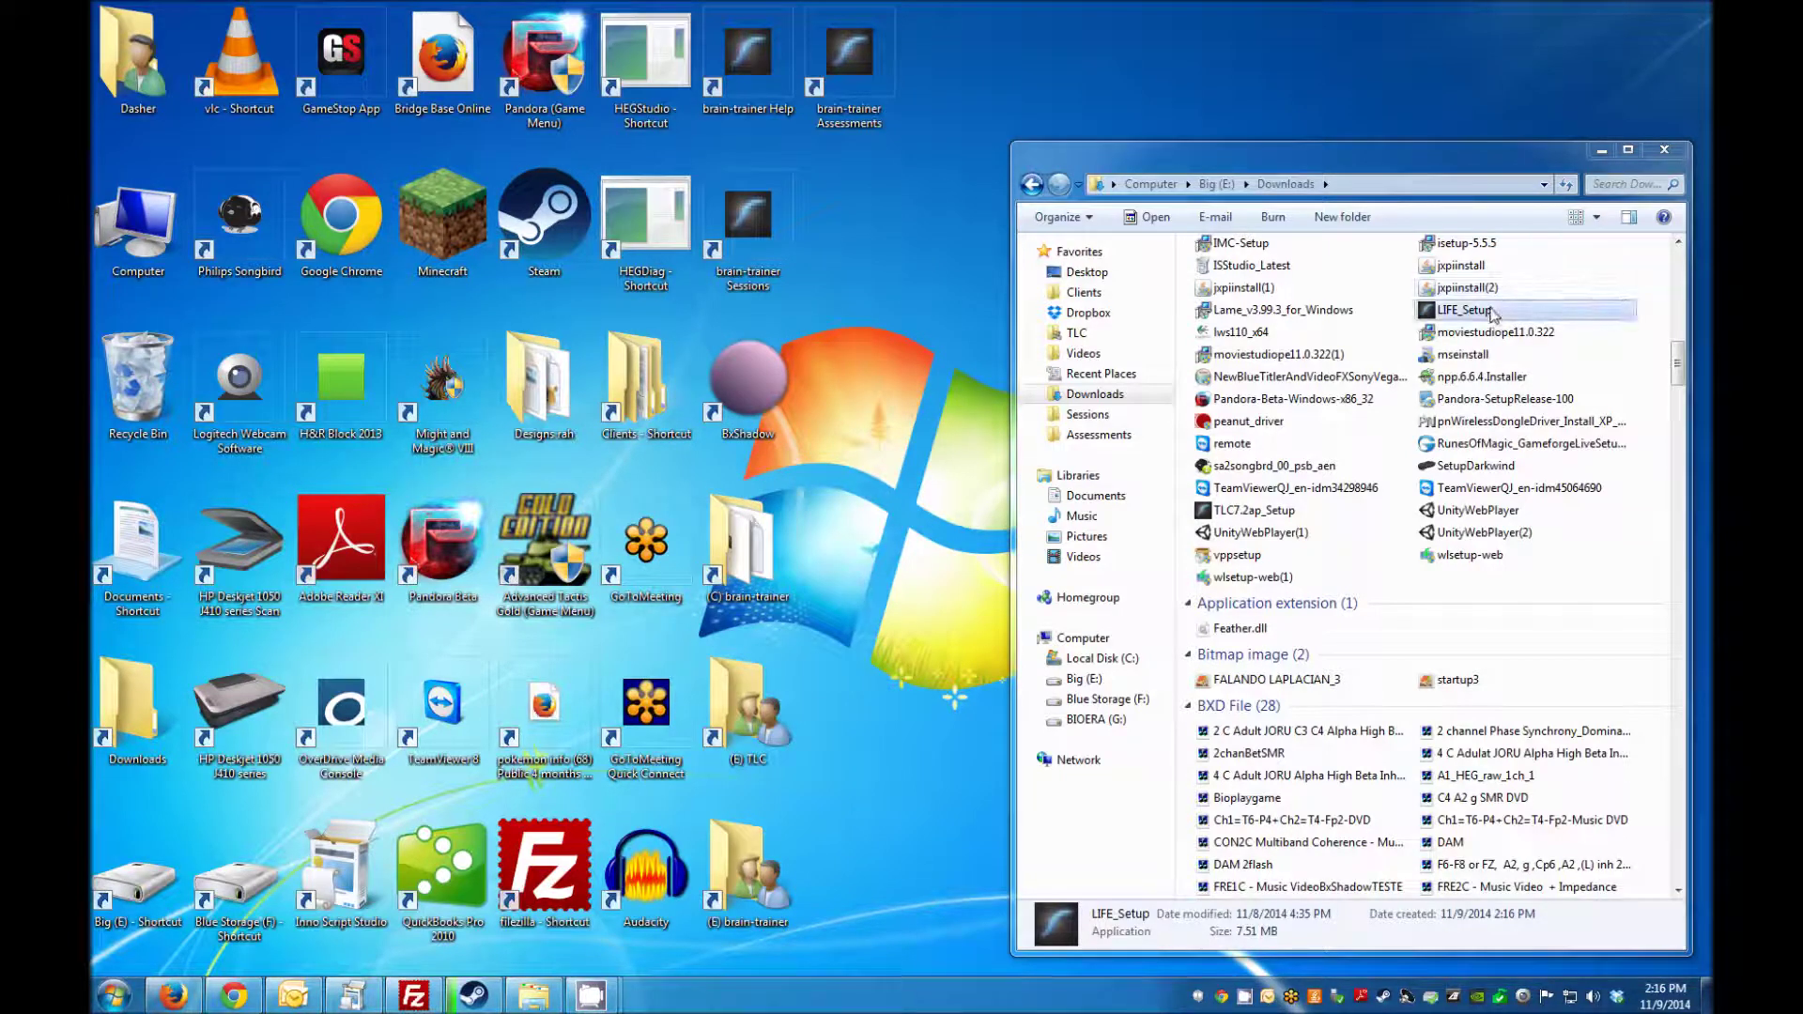
- Install LIFE as administrator into the existing E:\My Documents\brain-trainer folder, accepting the wizard defaults
{"action": "right_click", "coordinate": [1493, 316]}
{"action": "left_click", "coordinate": [1484, 343]}
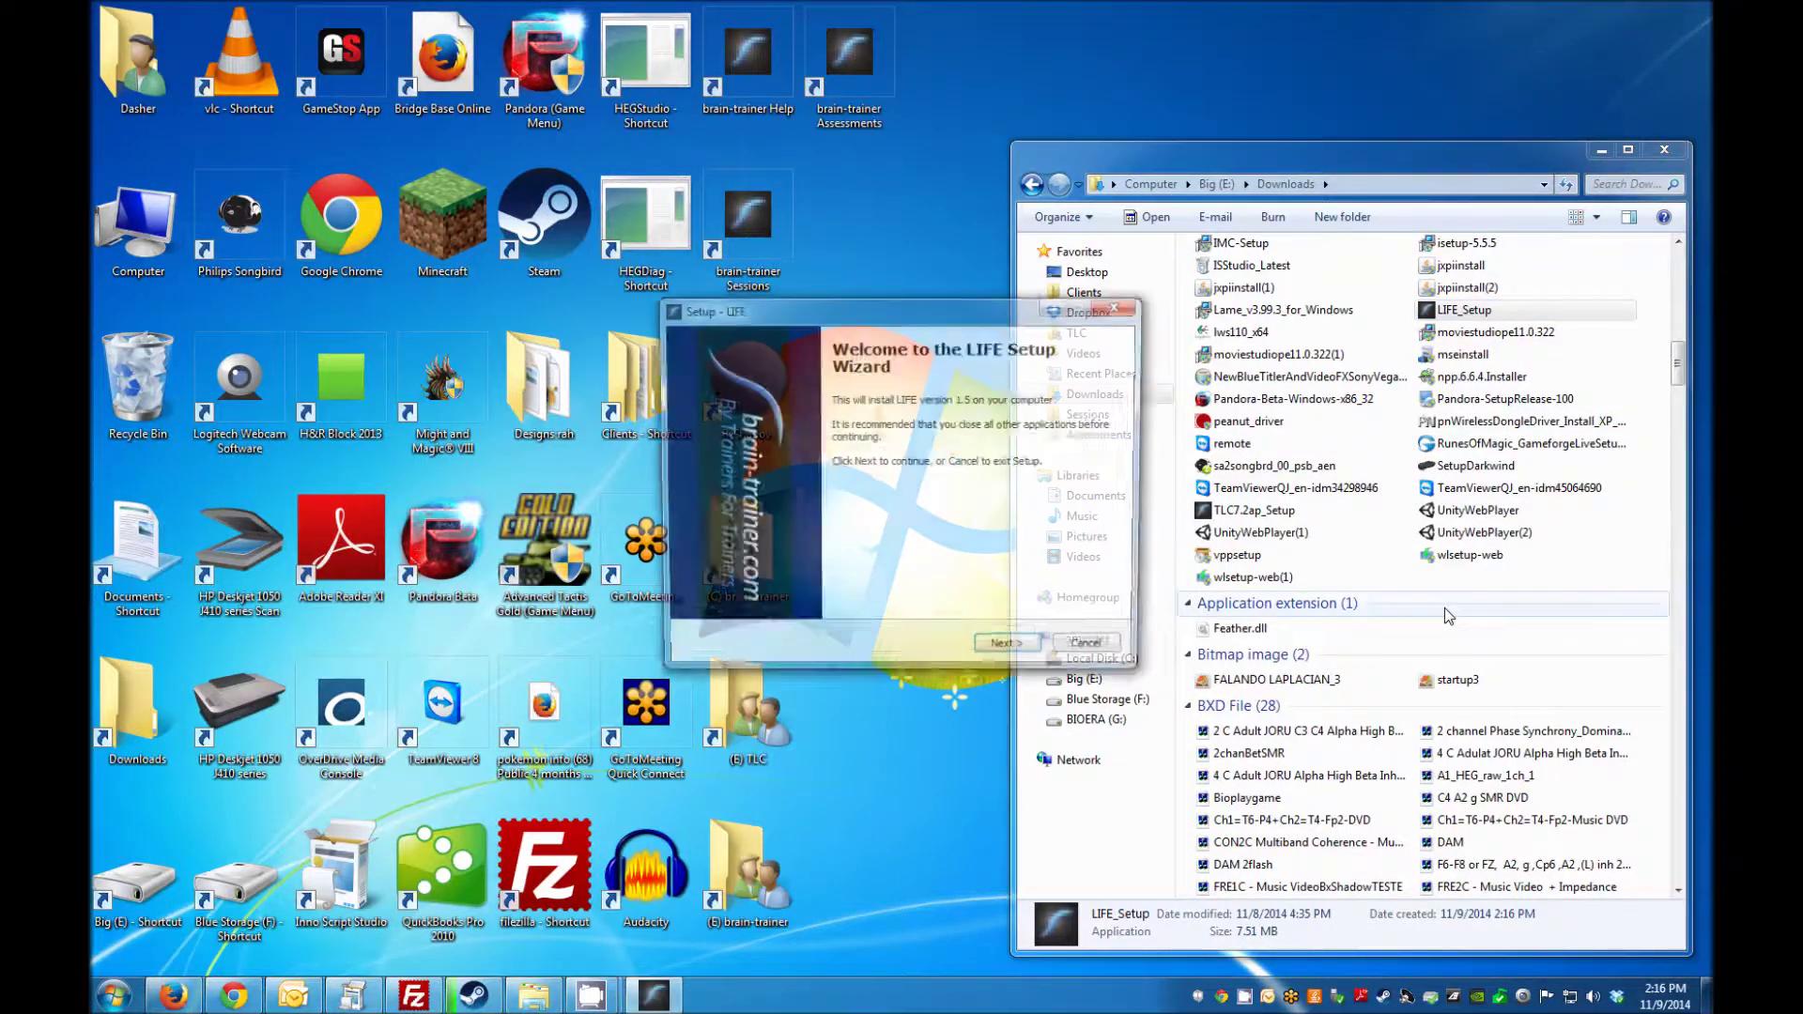
{"action": "left_click", "coordinate": [1033, 655]}
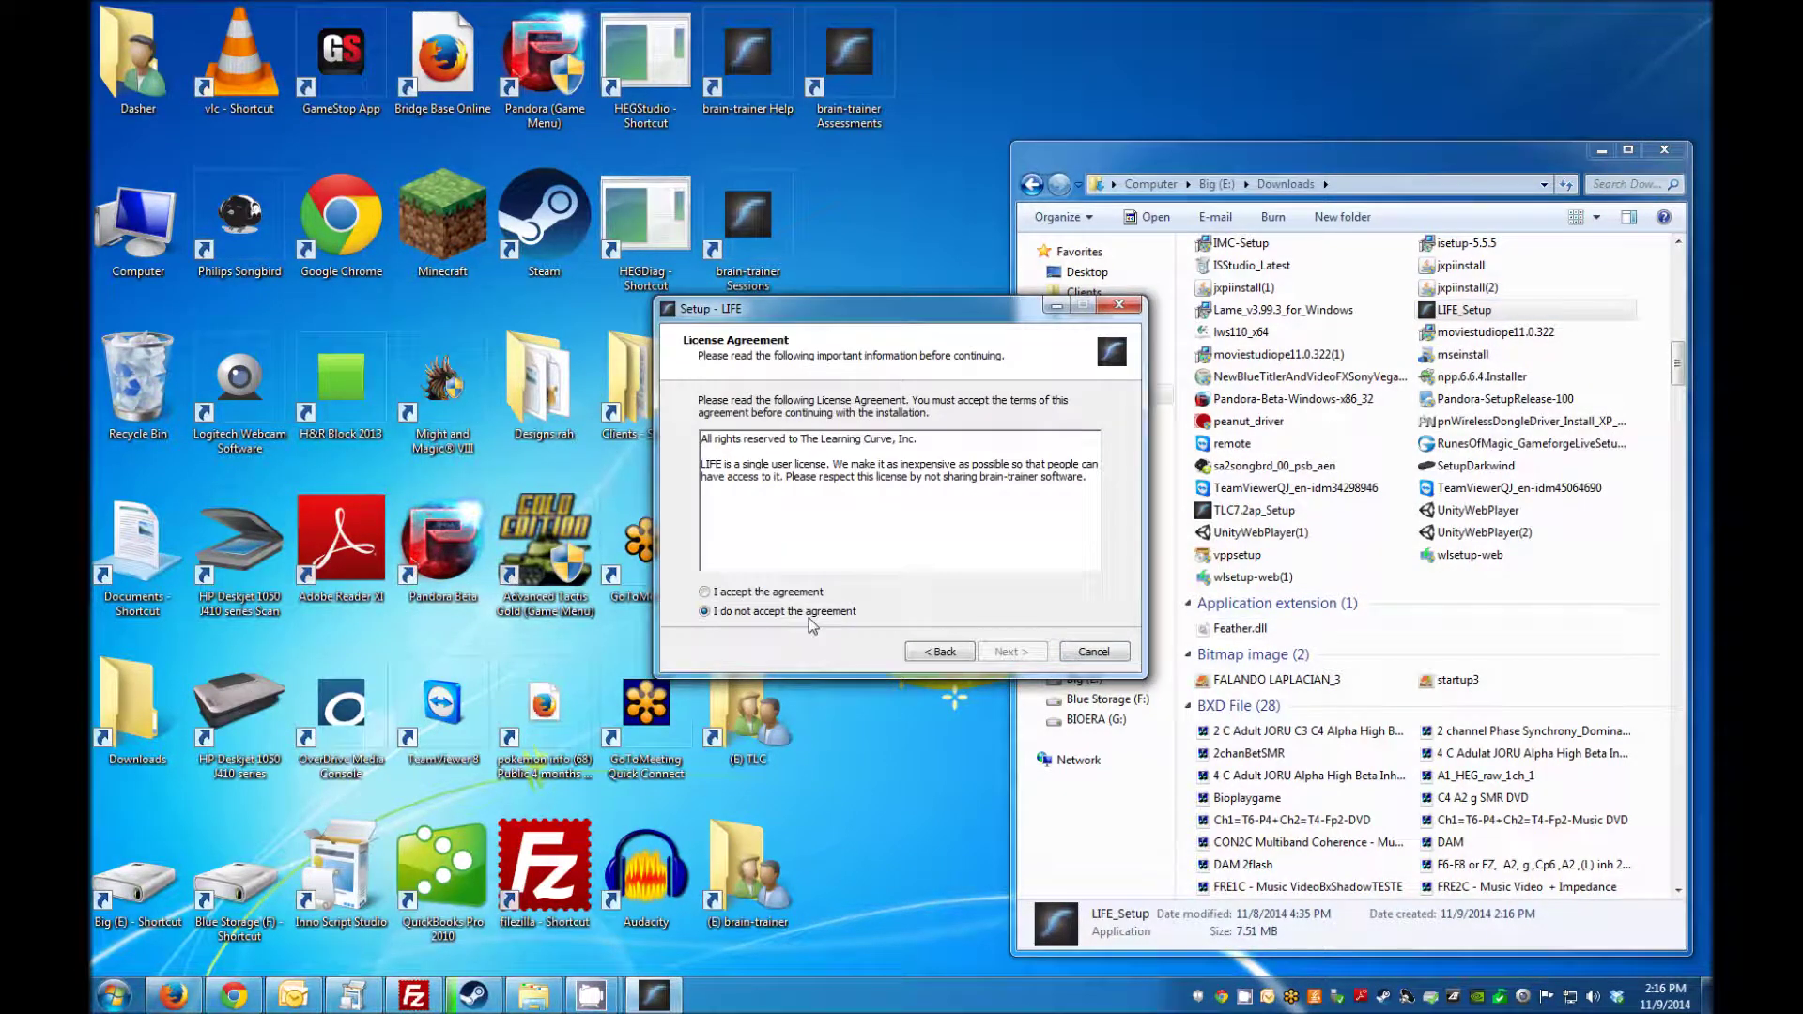
{"action": "left_click", "coordinate": [1014, 655]}
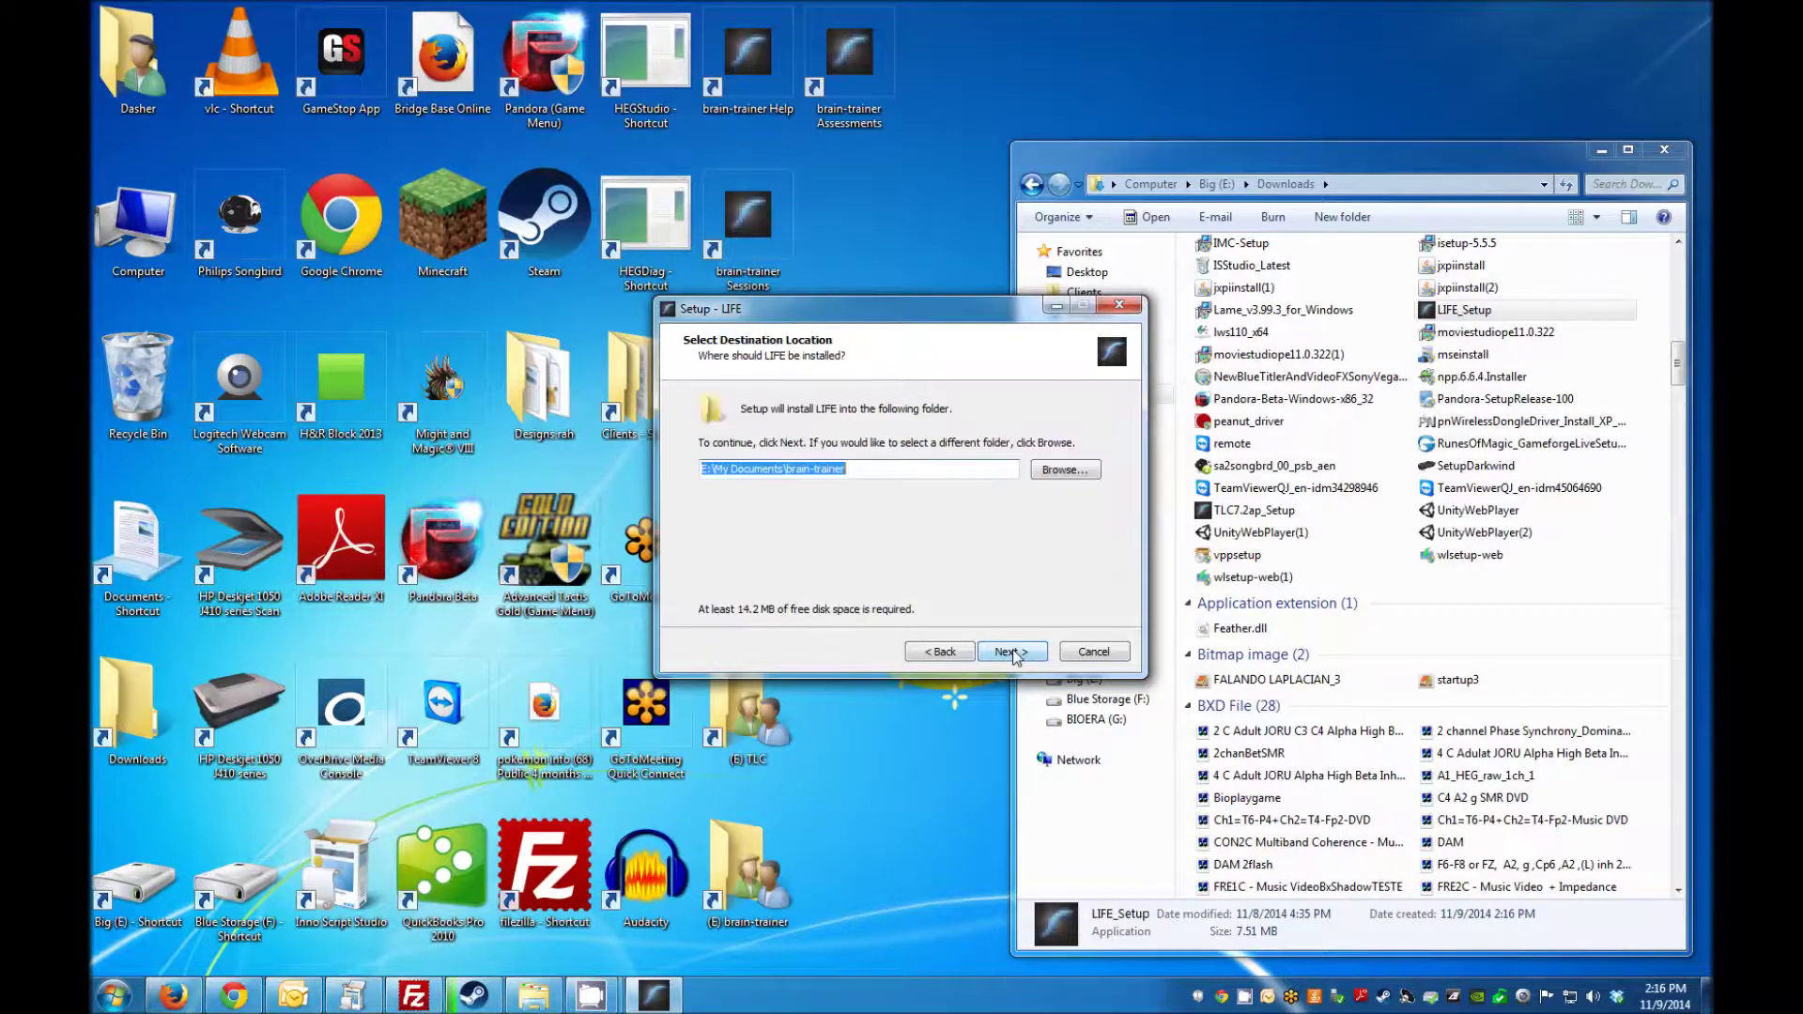
{"action": "left_click", "coordinate": [1014, 653]}
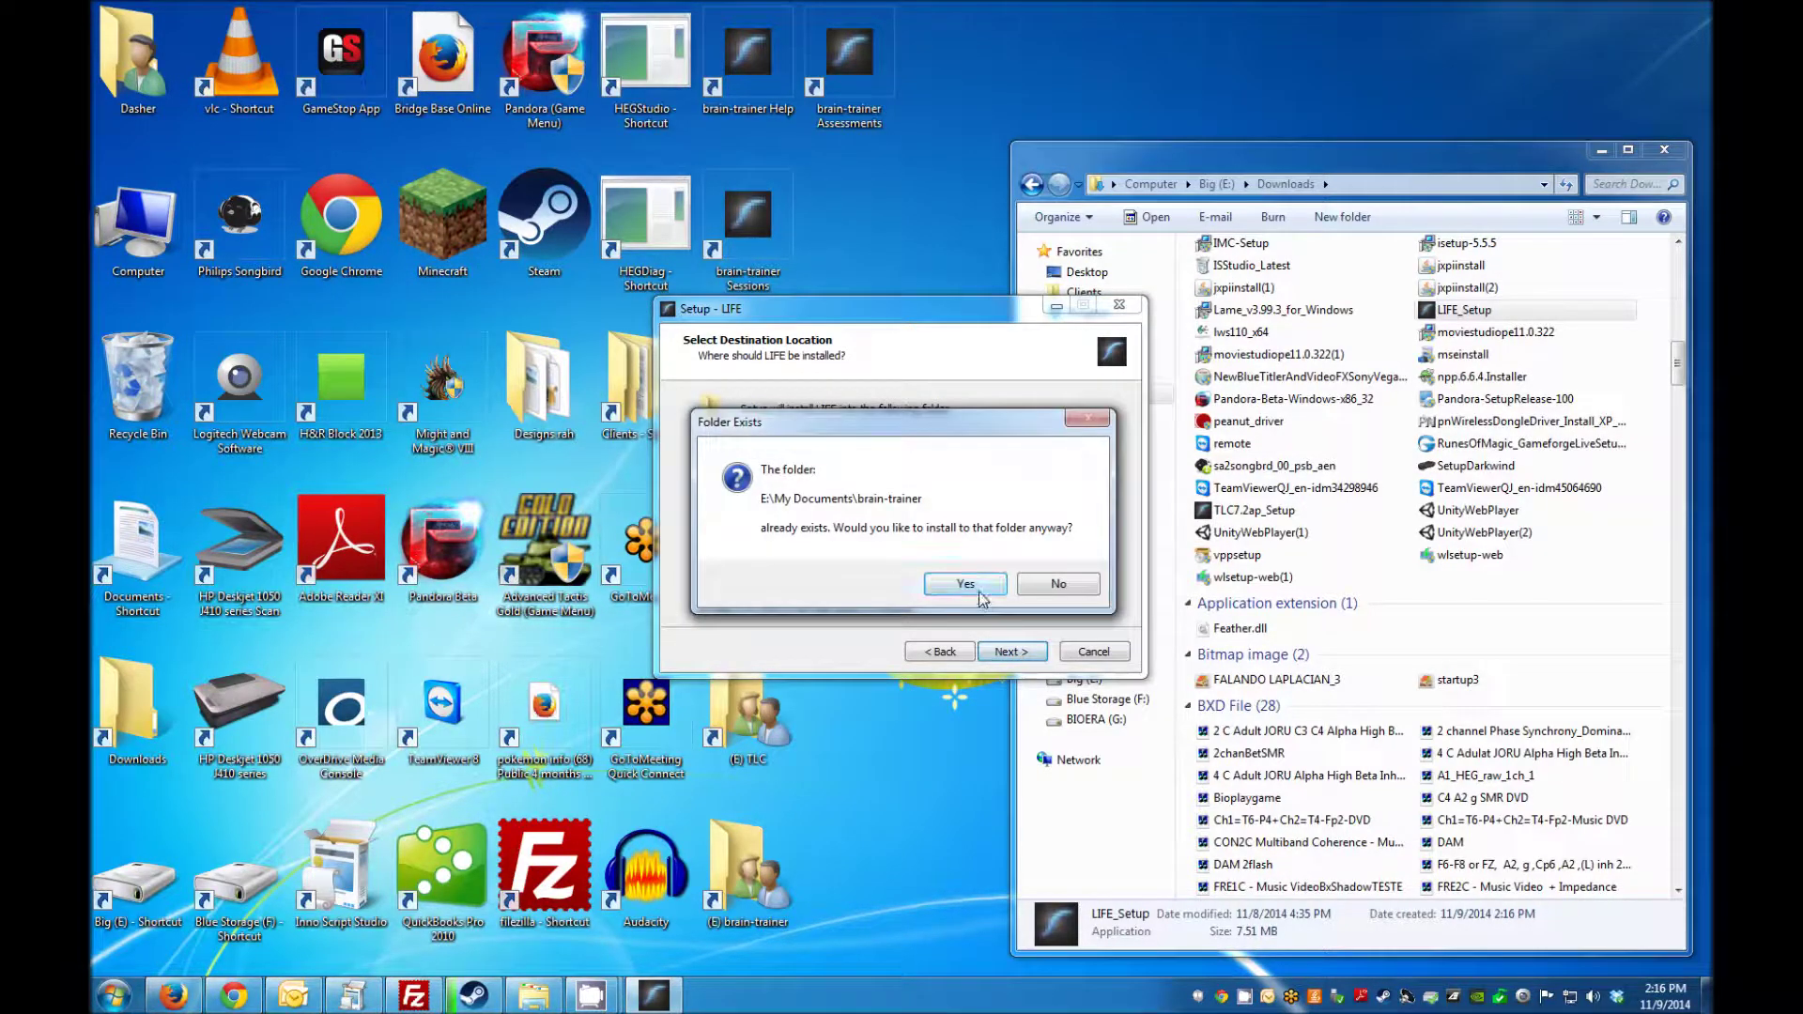
{"action": "left_click", "coordinate": [979, 590]}
{"action": "left_click", "coordinate": [1032, 654]}
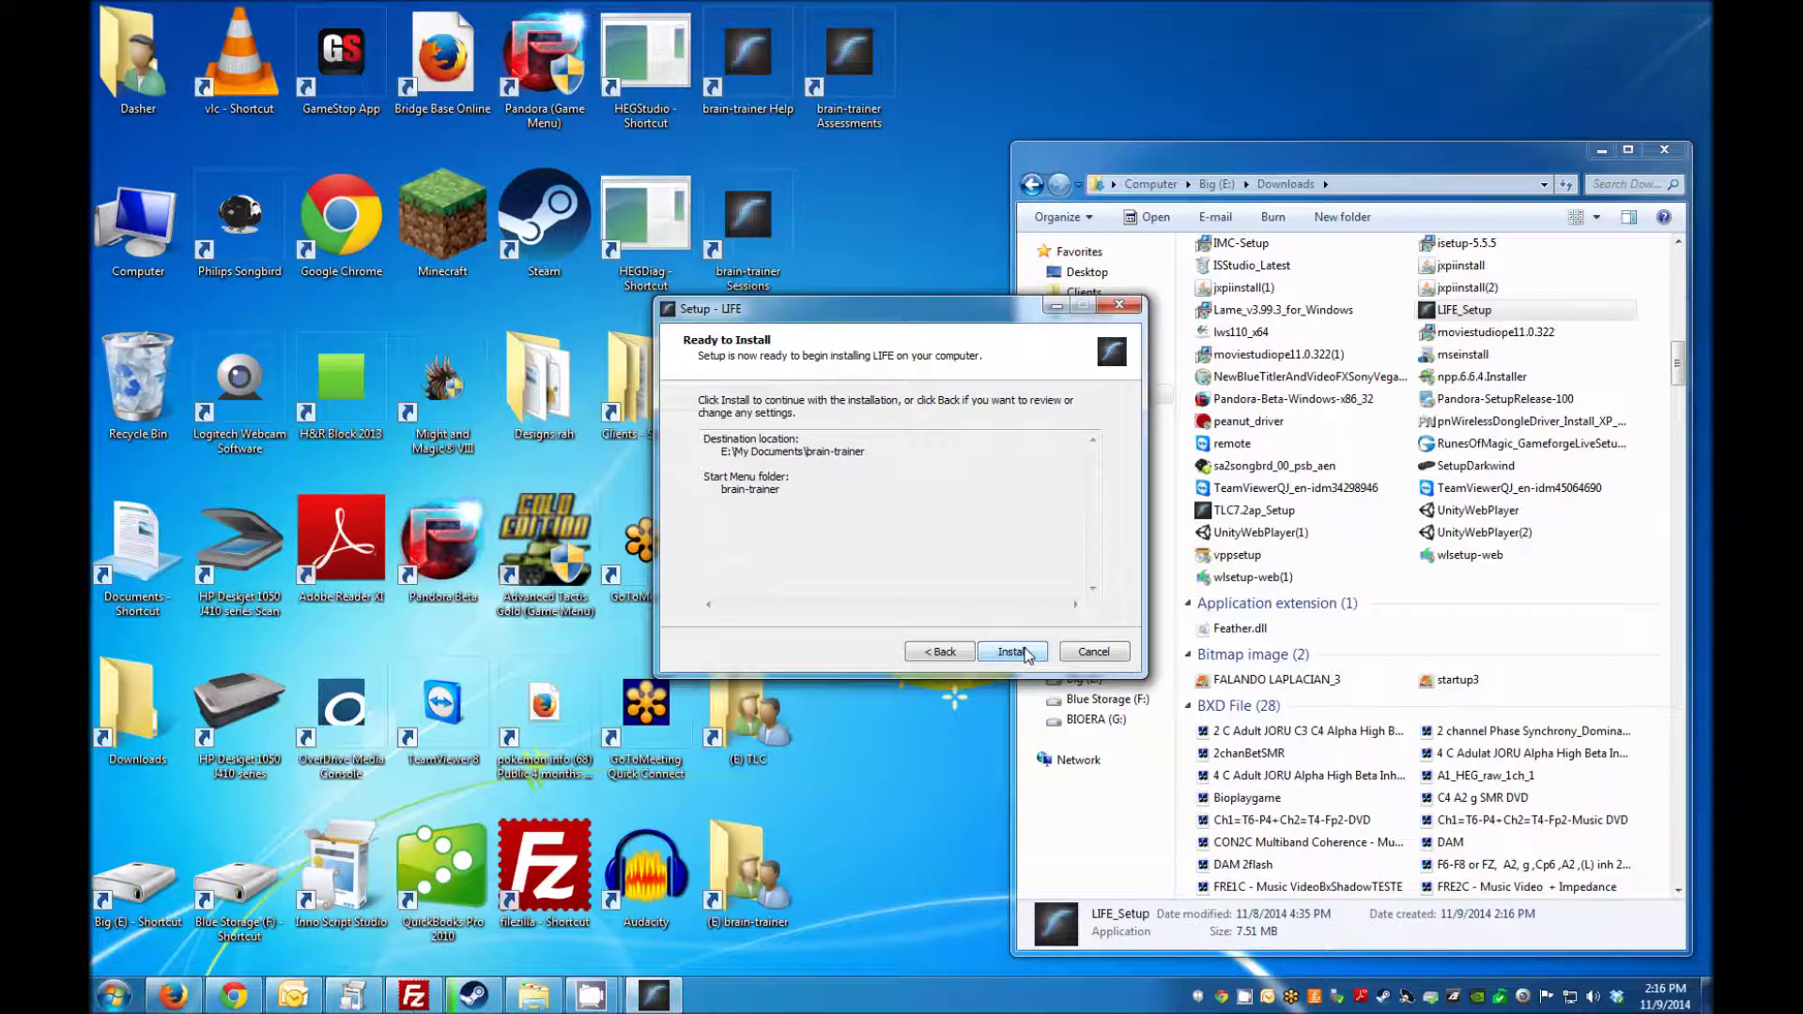
{"action": "left_click", "coordinate": [1027, 653]}
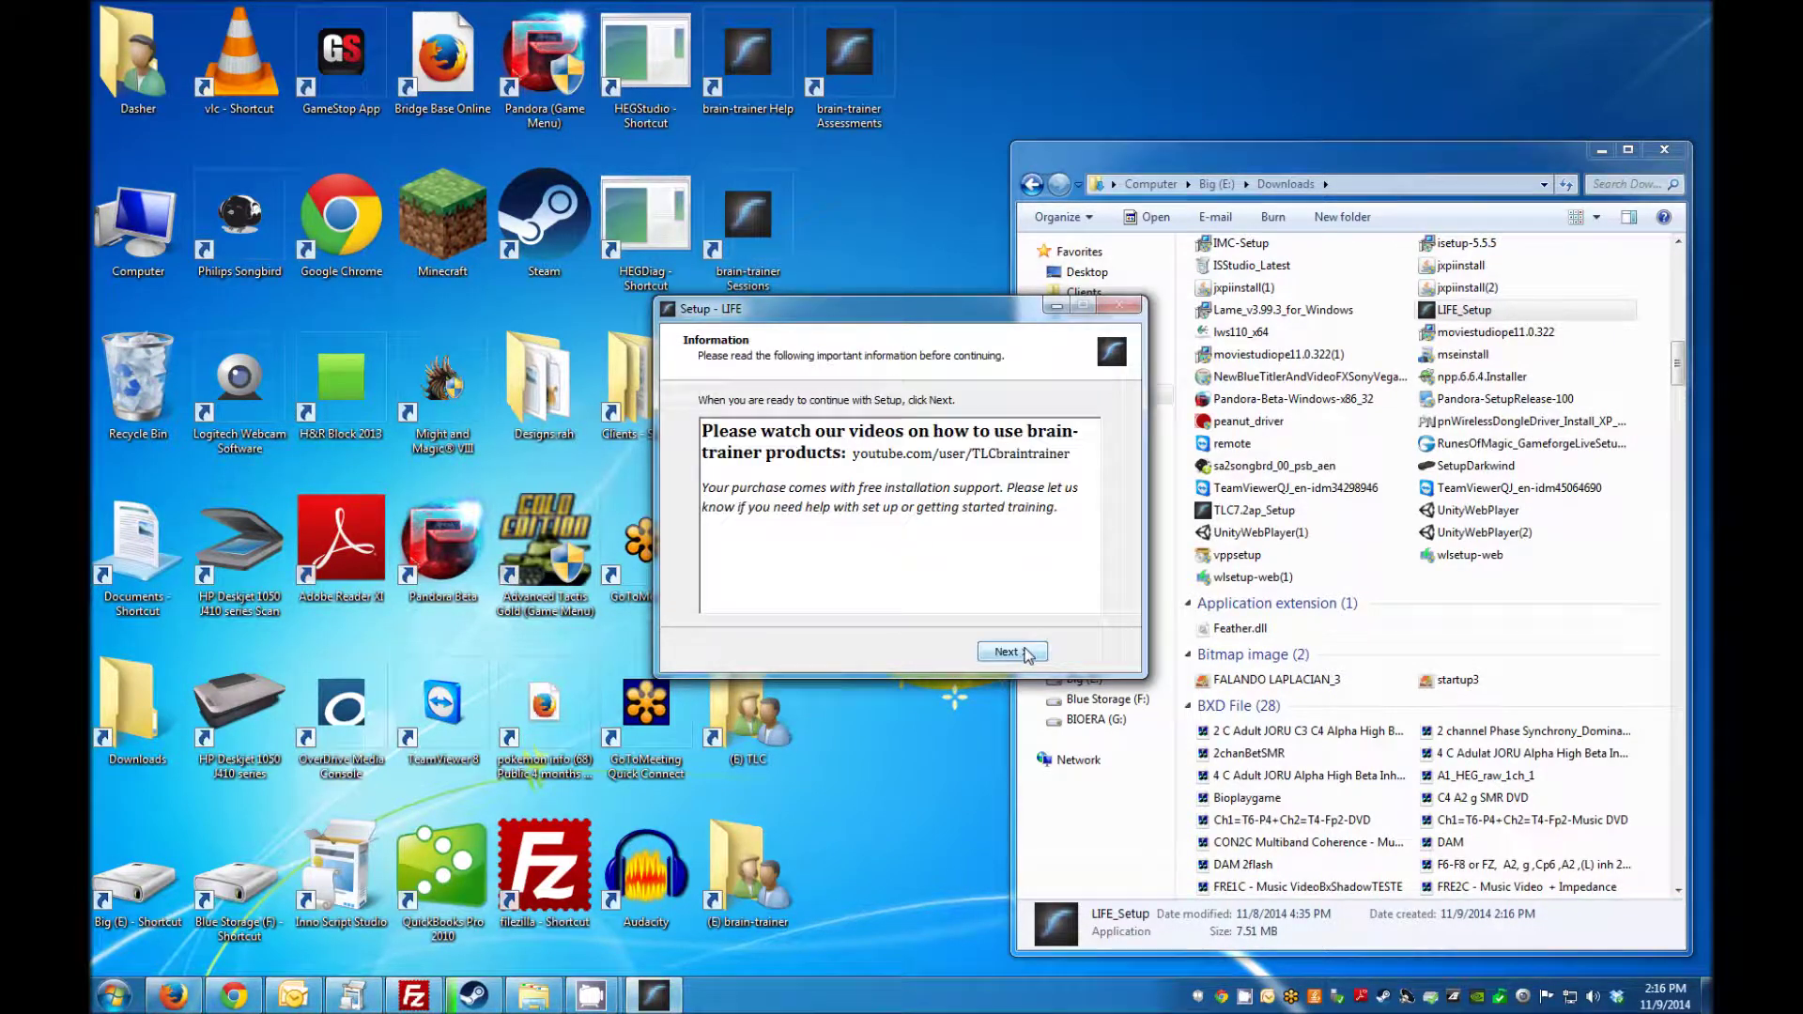
{"action": "left_click", "coordinate": [1026, 654]}
{"action": "left_click", "coordinate": [1026, 655]}
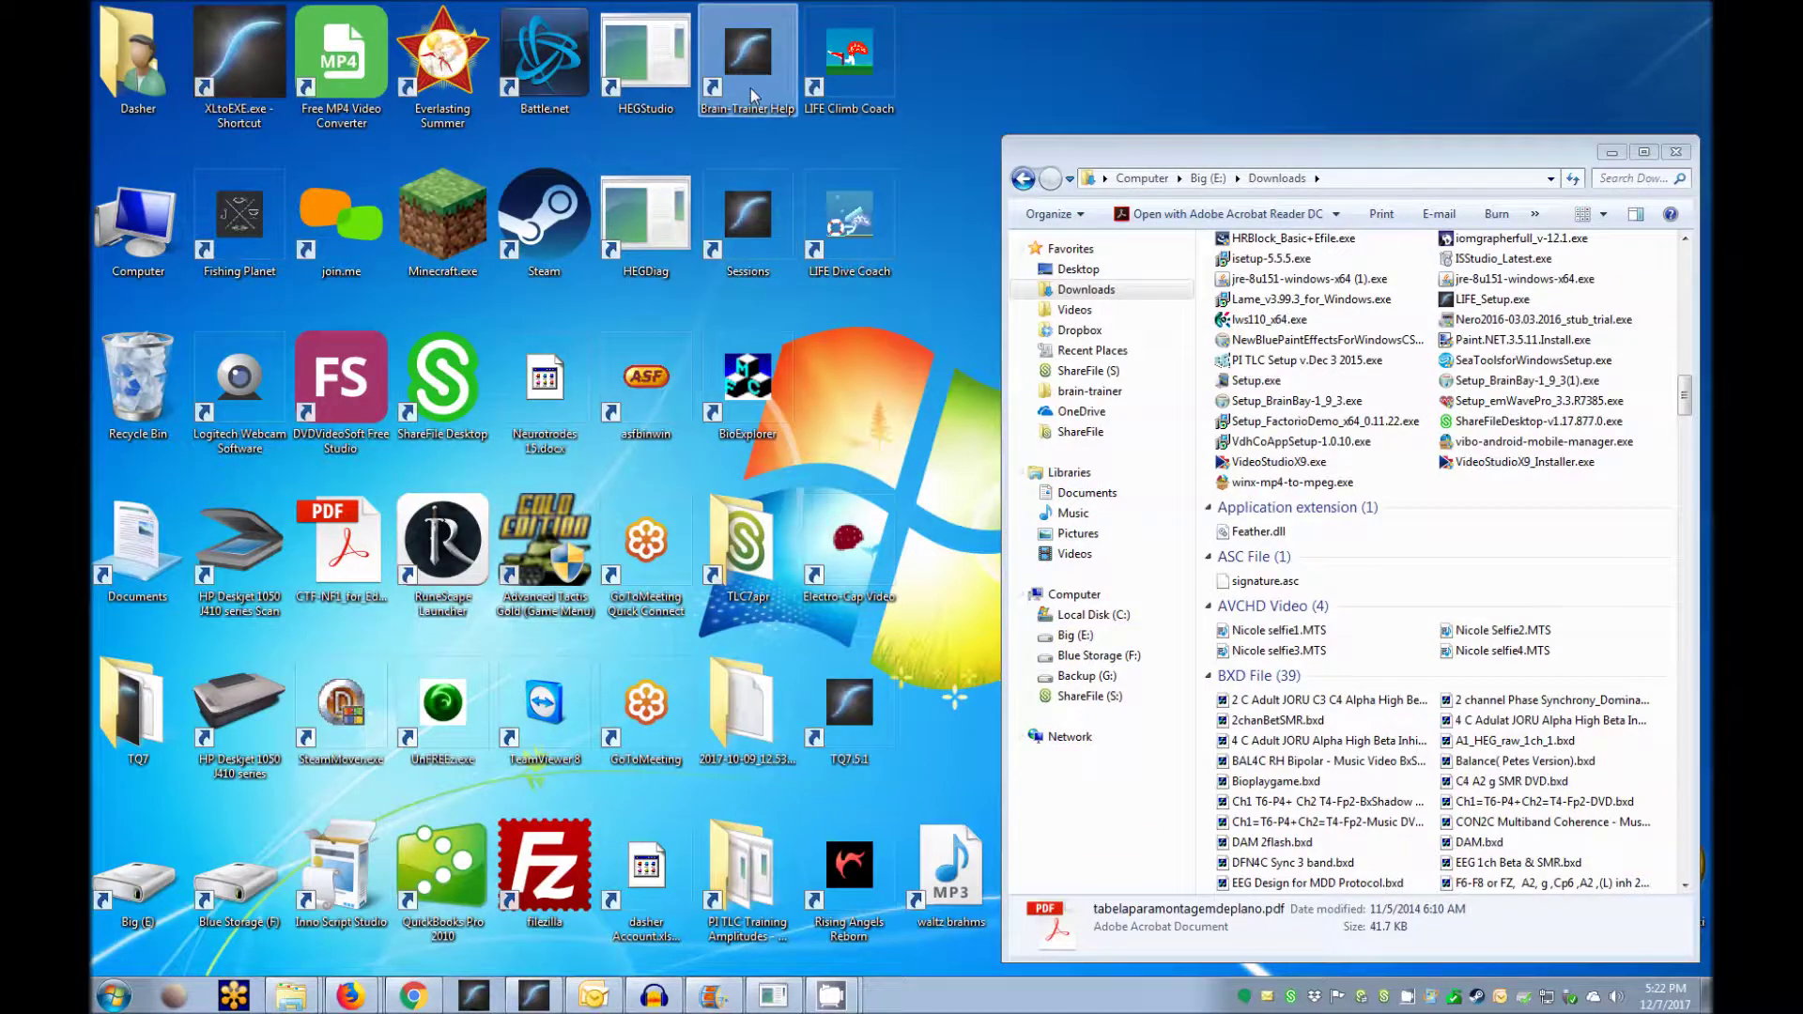
{"action": "double_click", "coordinate": [751, 88]}
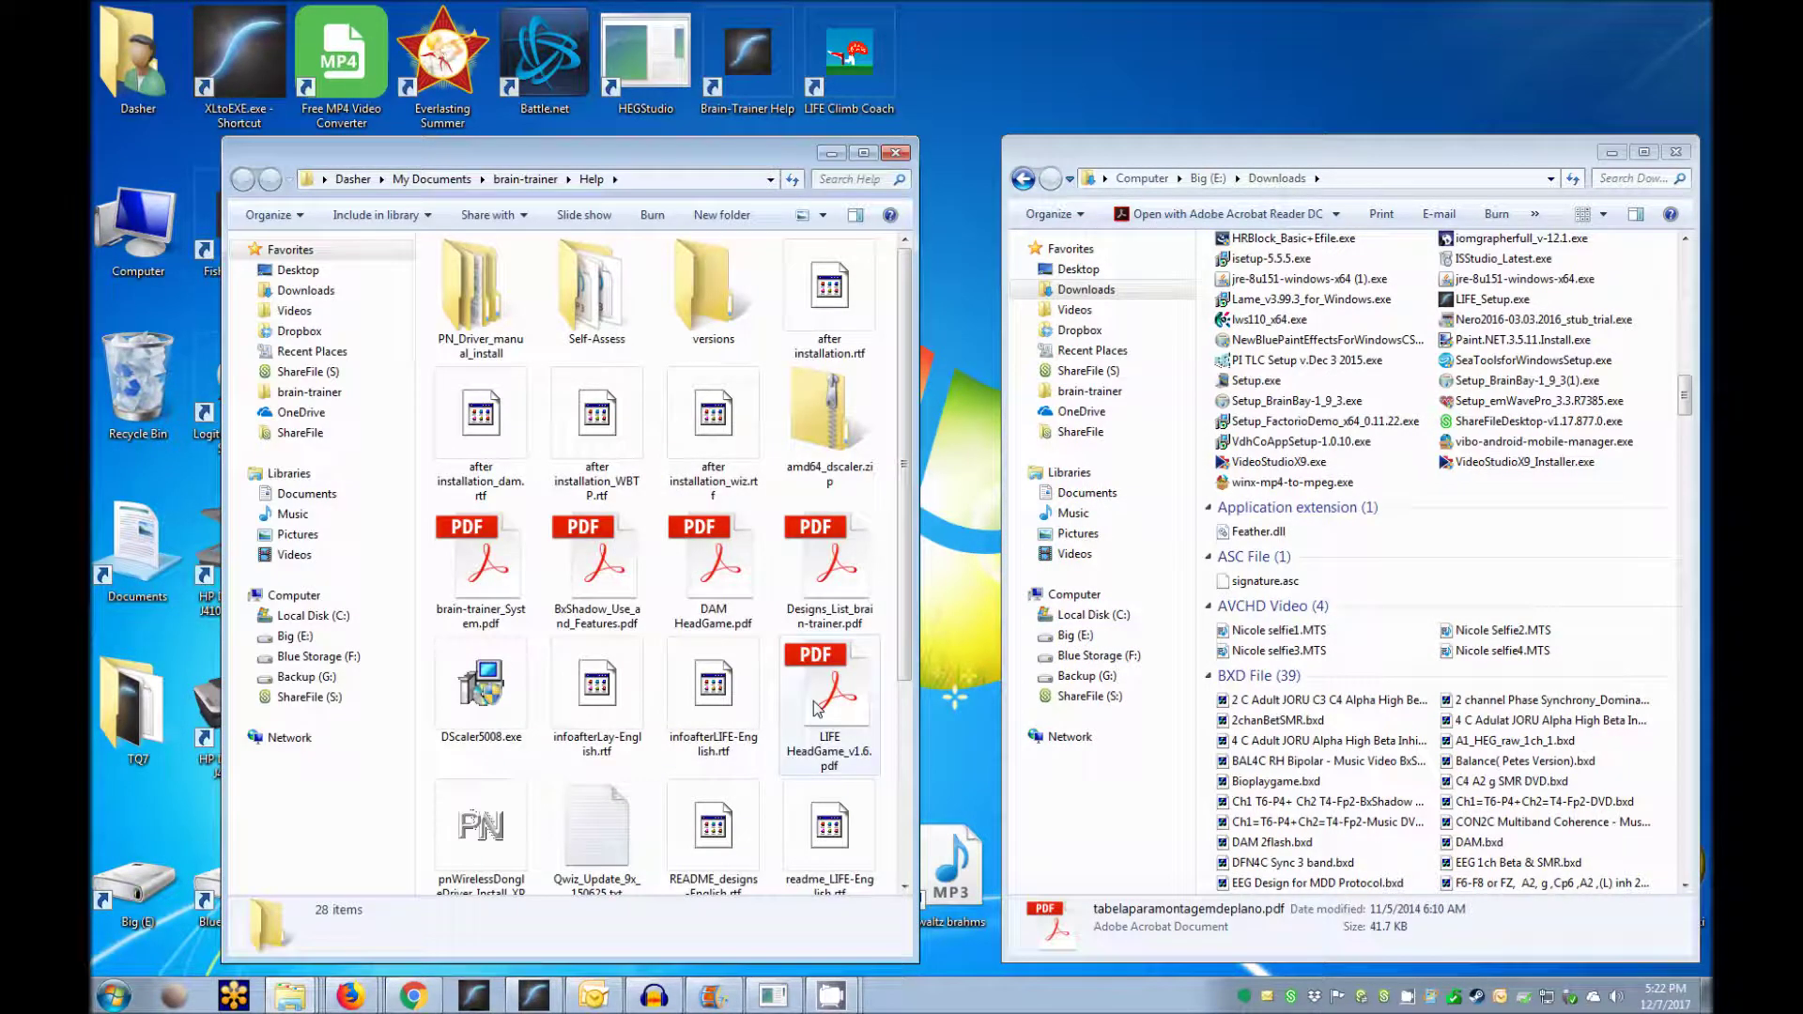
{"action": "left_click", "coordinate": [896, 152]}
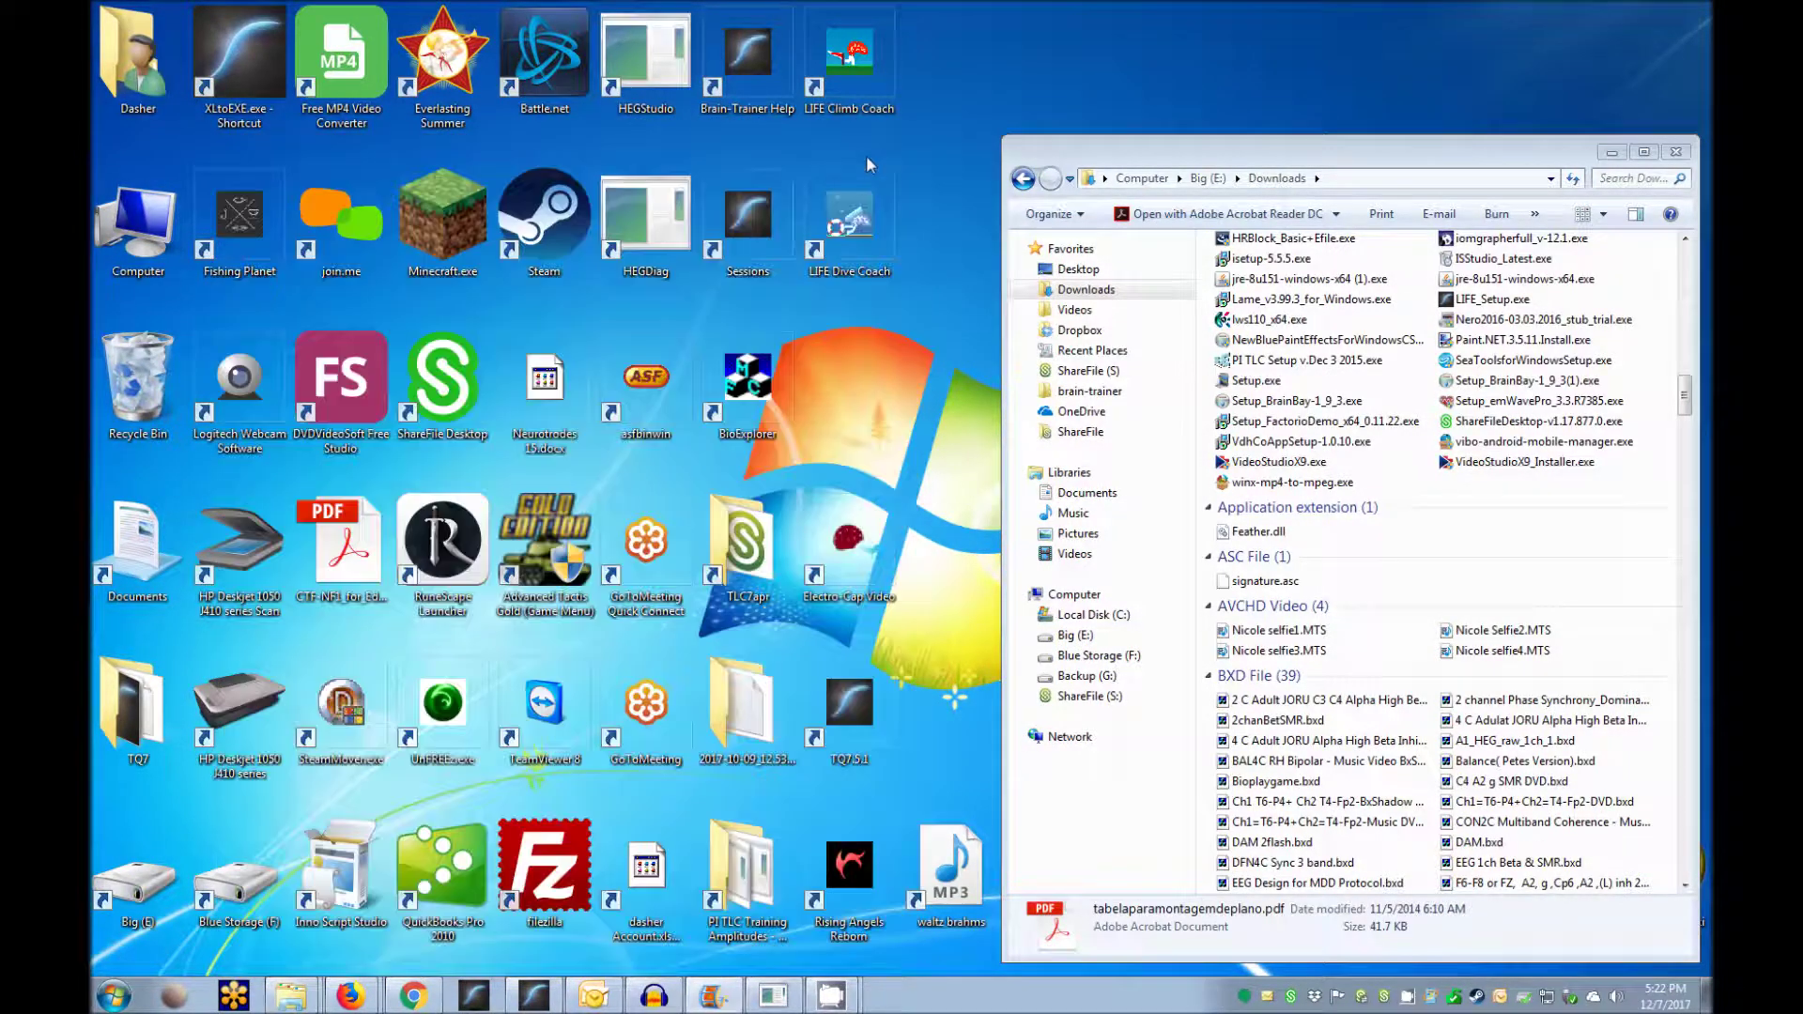
{"action": "double_click", "coordinate": [751, 226]}
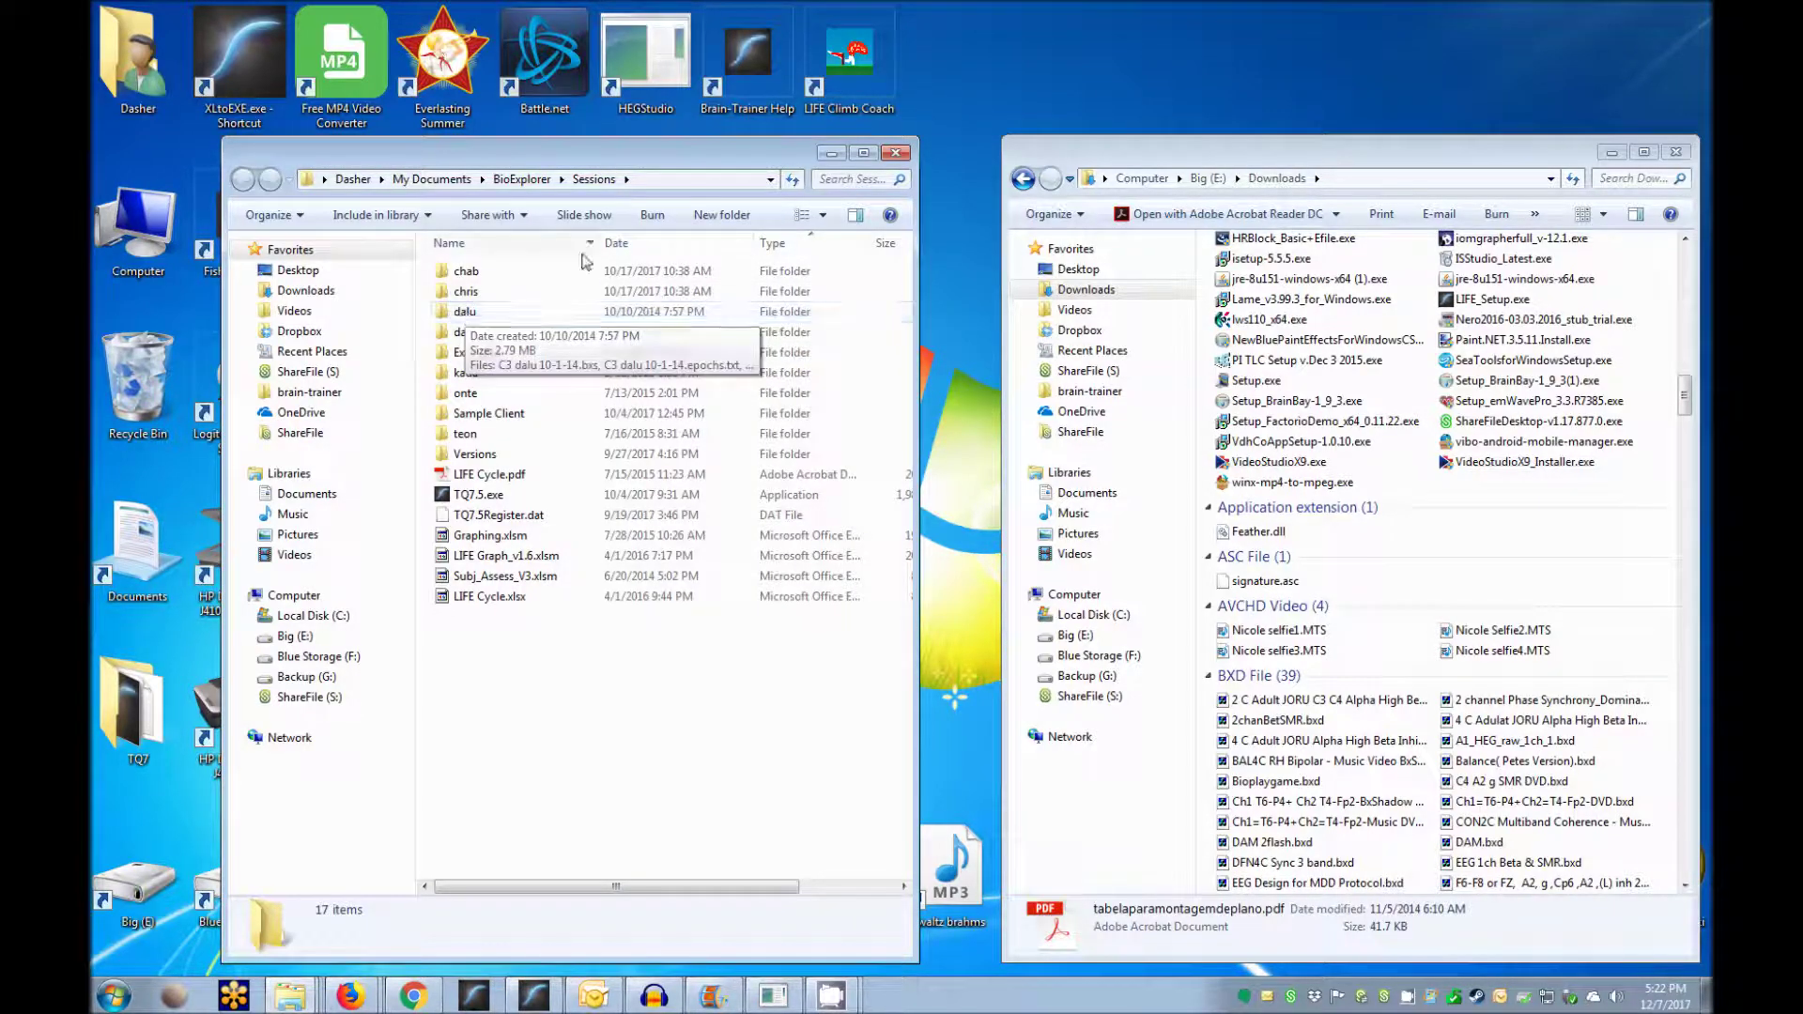
{"action": "left_click", "coordinate": [892, 152]}
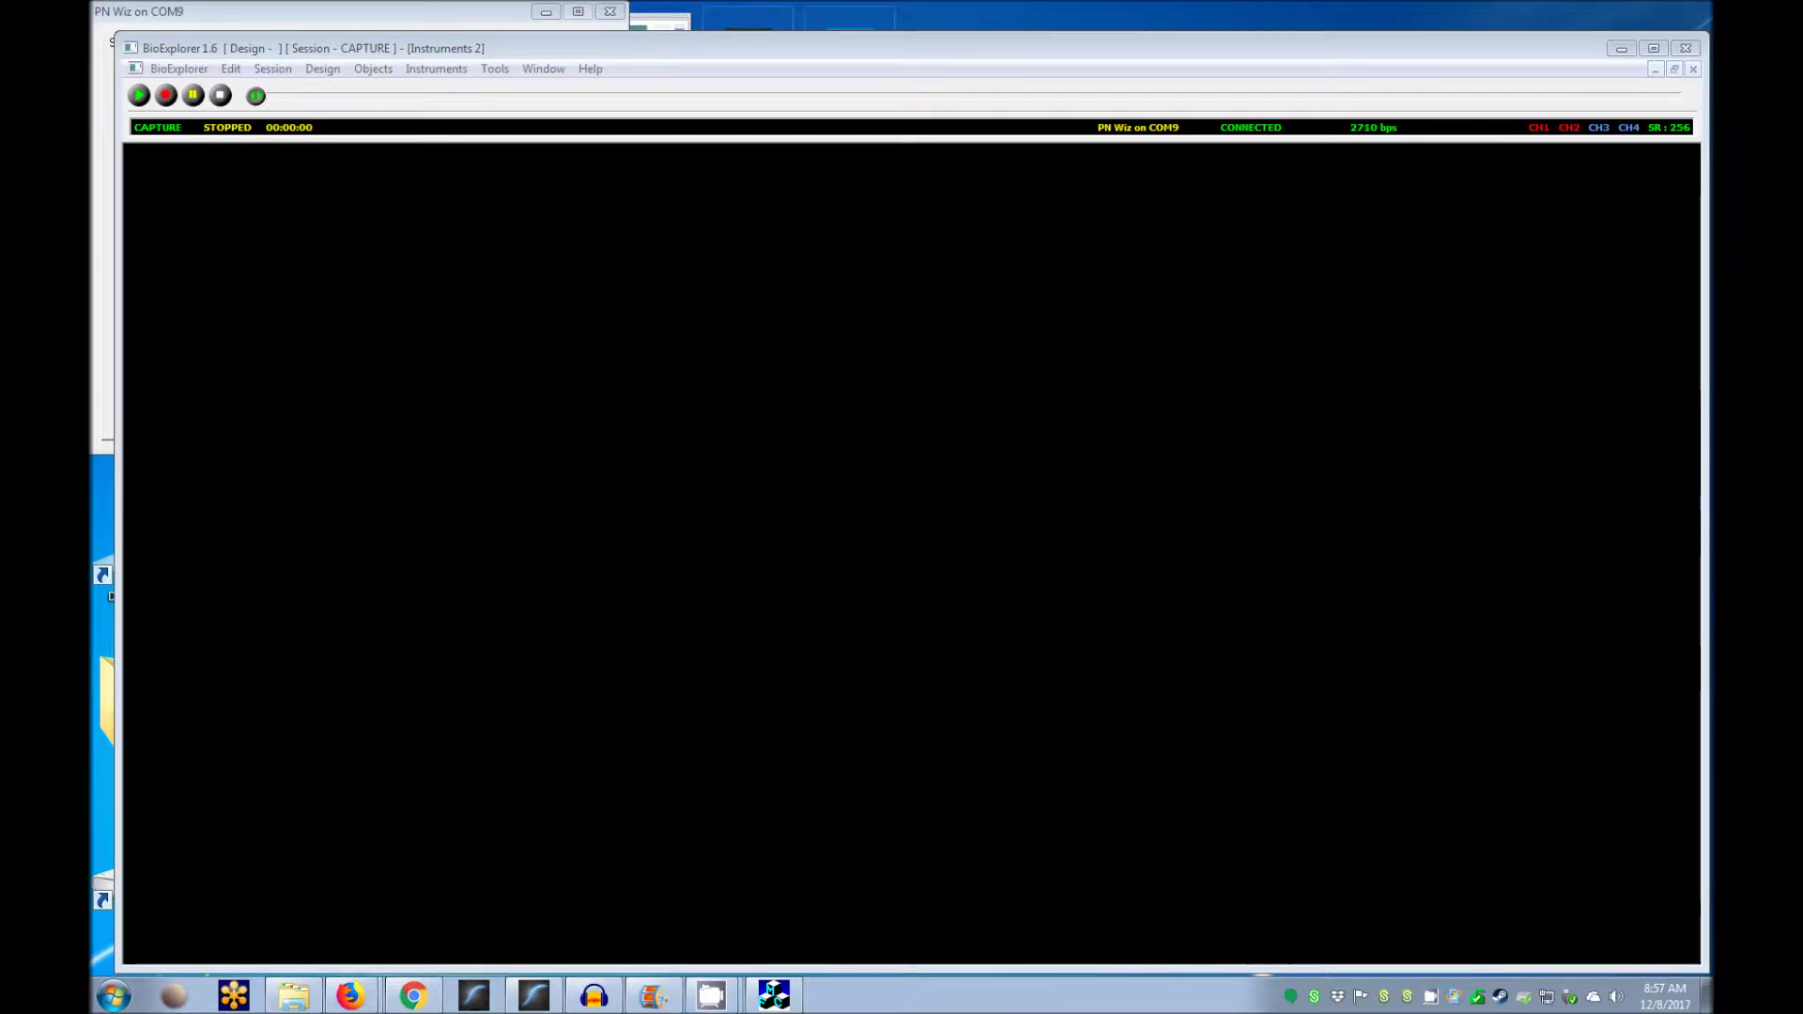
- Open the saved design HEG LIFE Wiz nIR_v1.6.bxd in BioExplorer
{"action": "left_click", "coordinate": [1470, 43]}
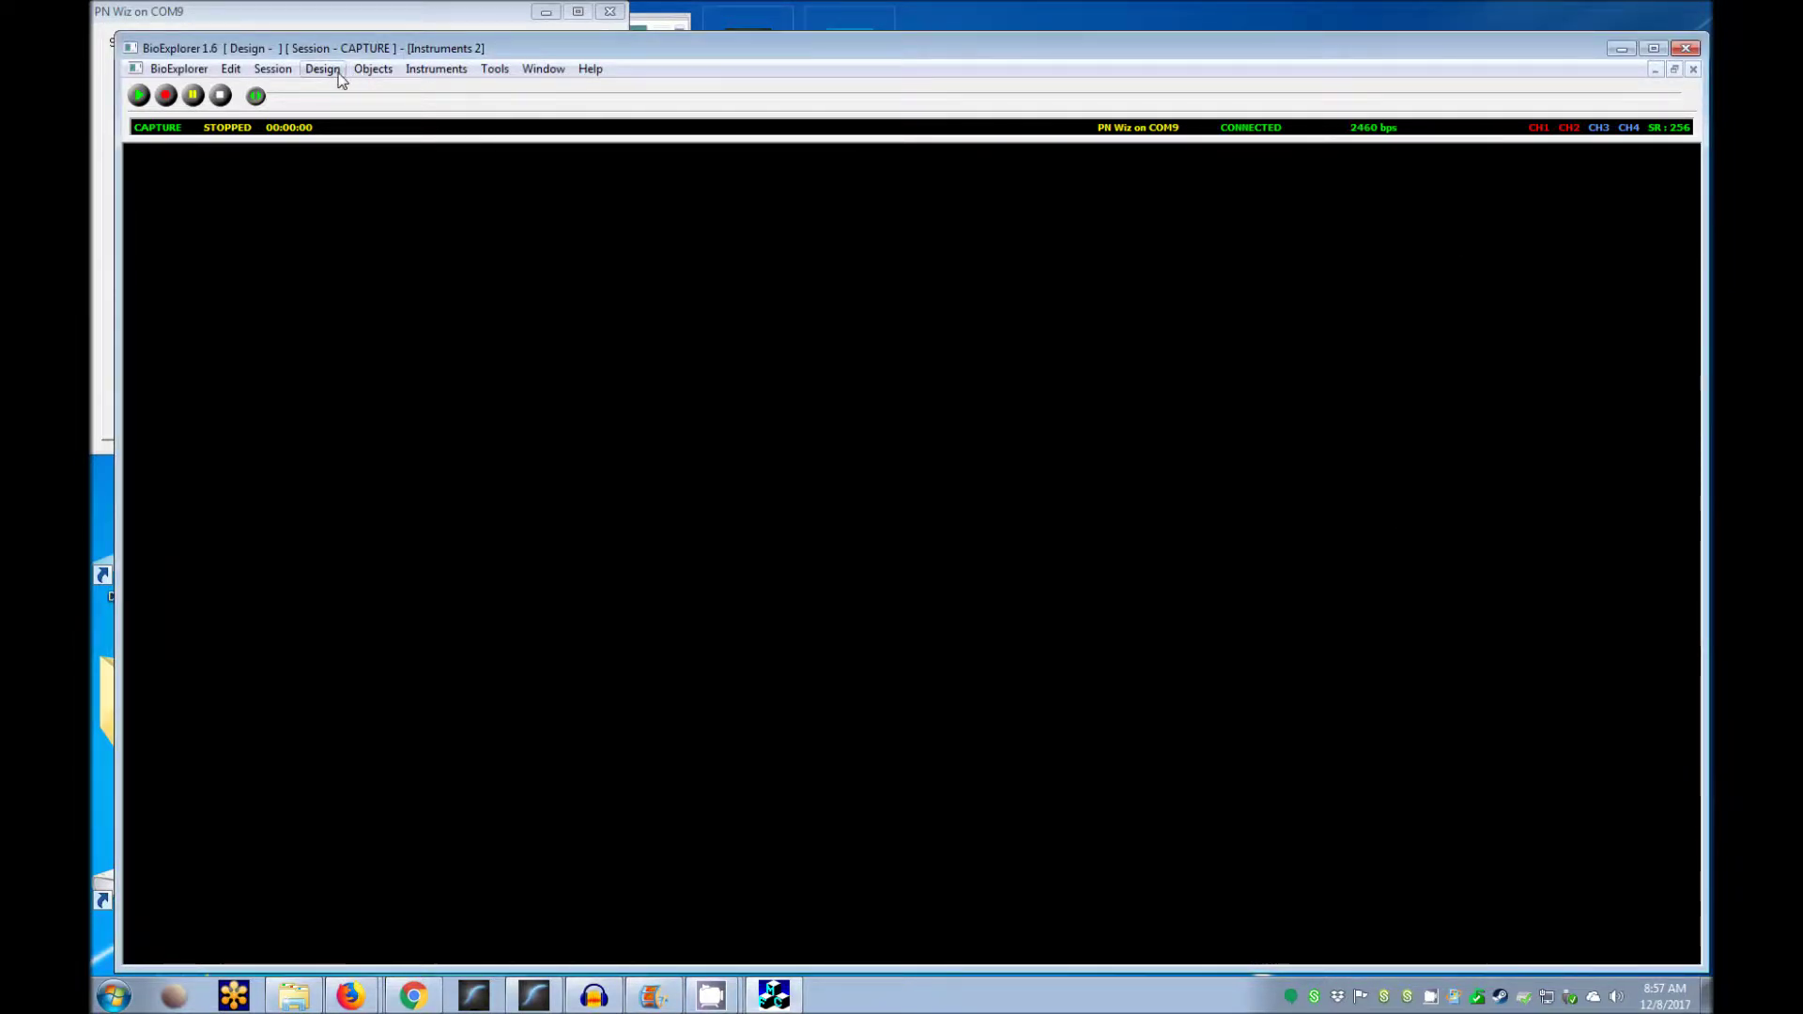
{"action": "left_click", "coordinate": [310, 73]}
{"action": "left_click", "coordinate": [317, 114]}
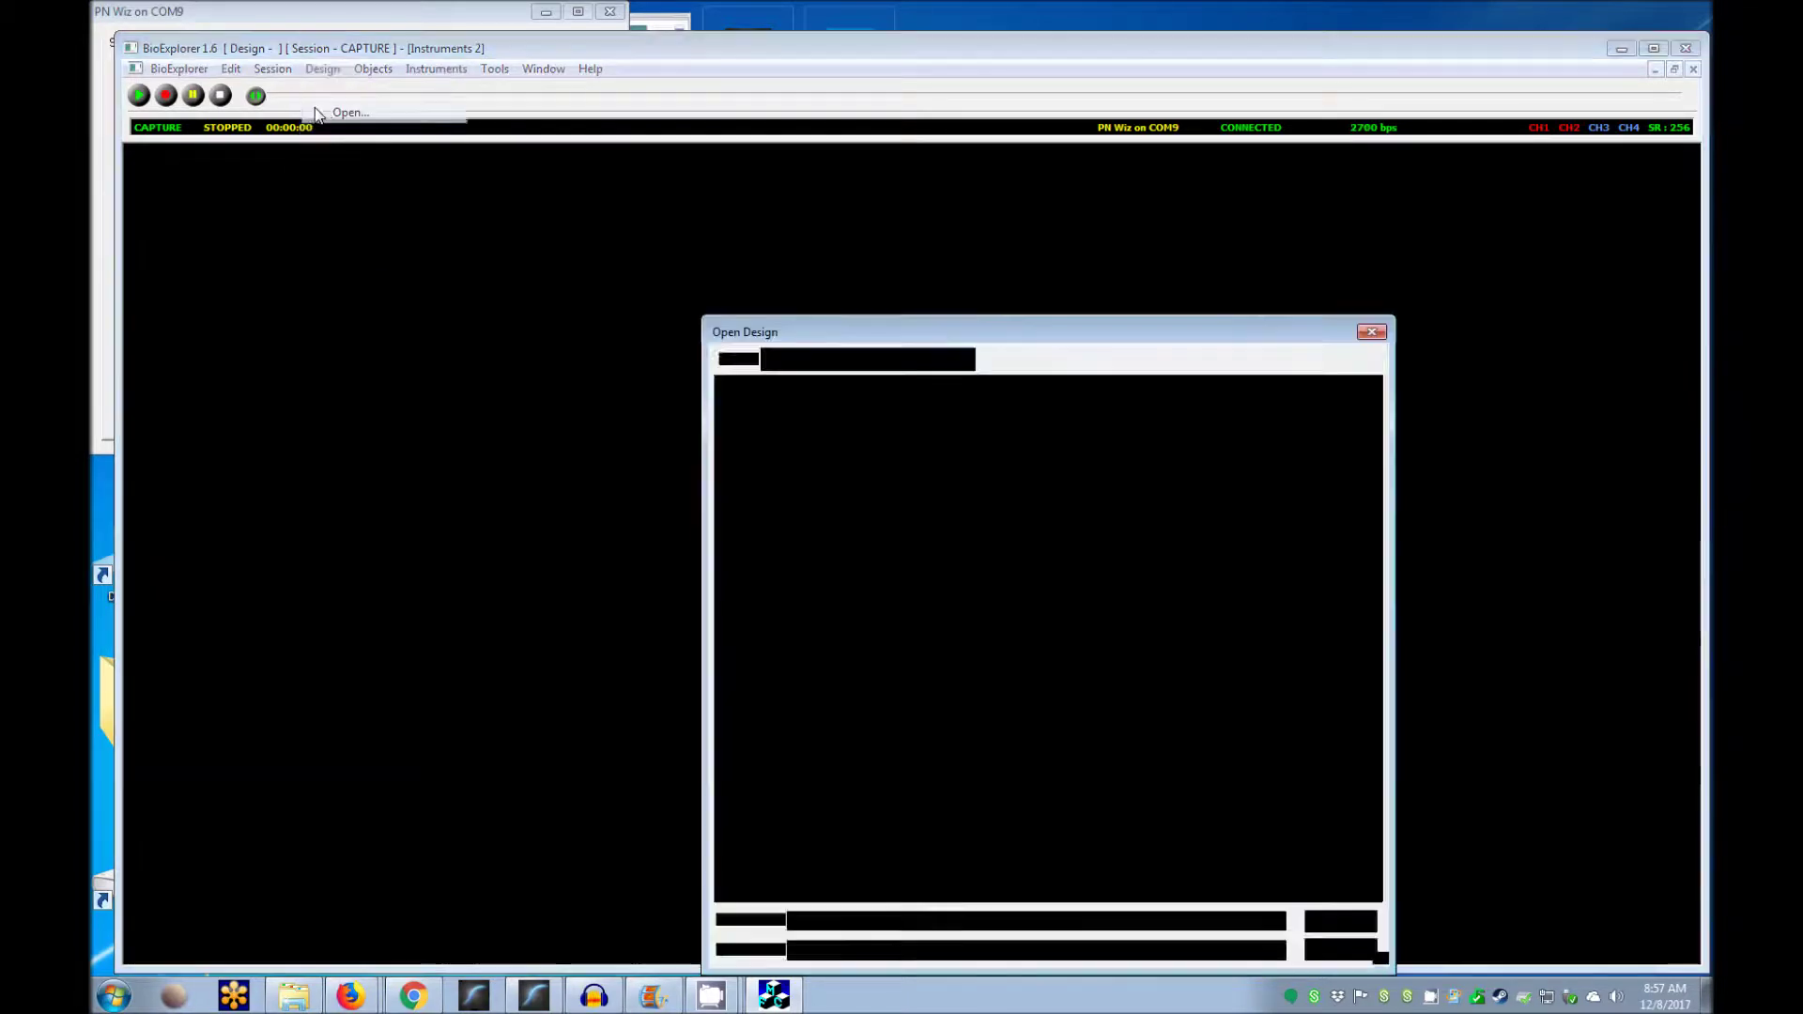
{"action": "type", "text": "h"}
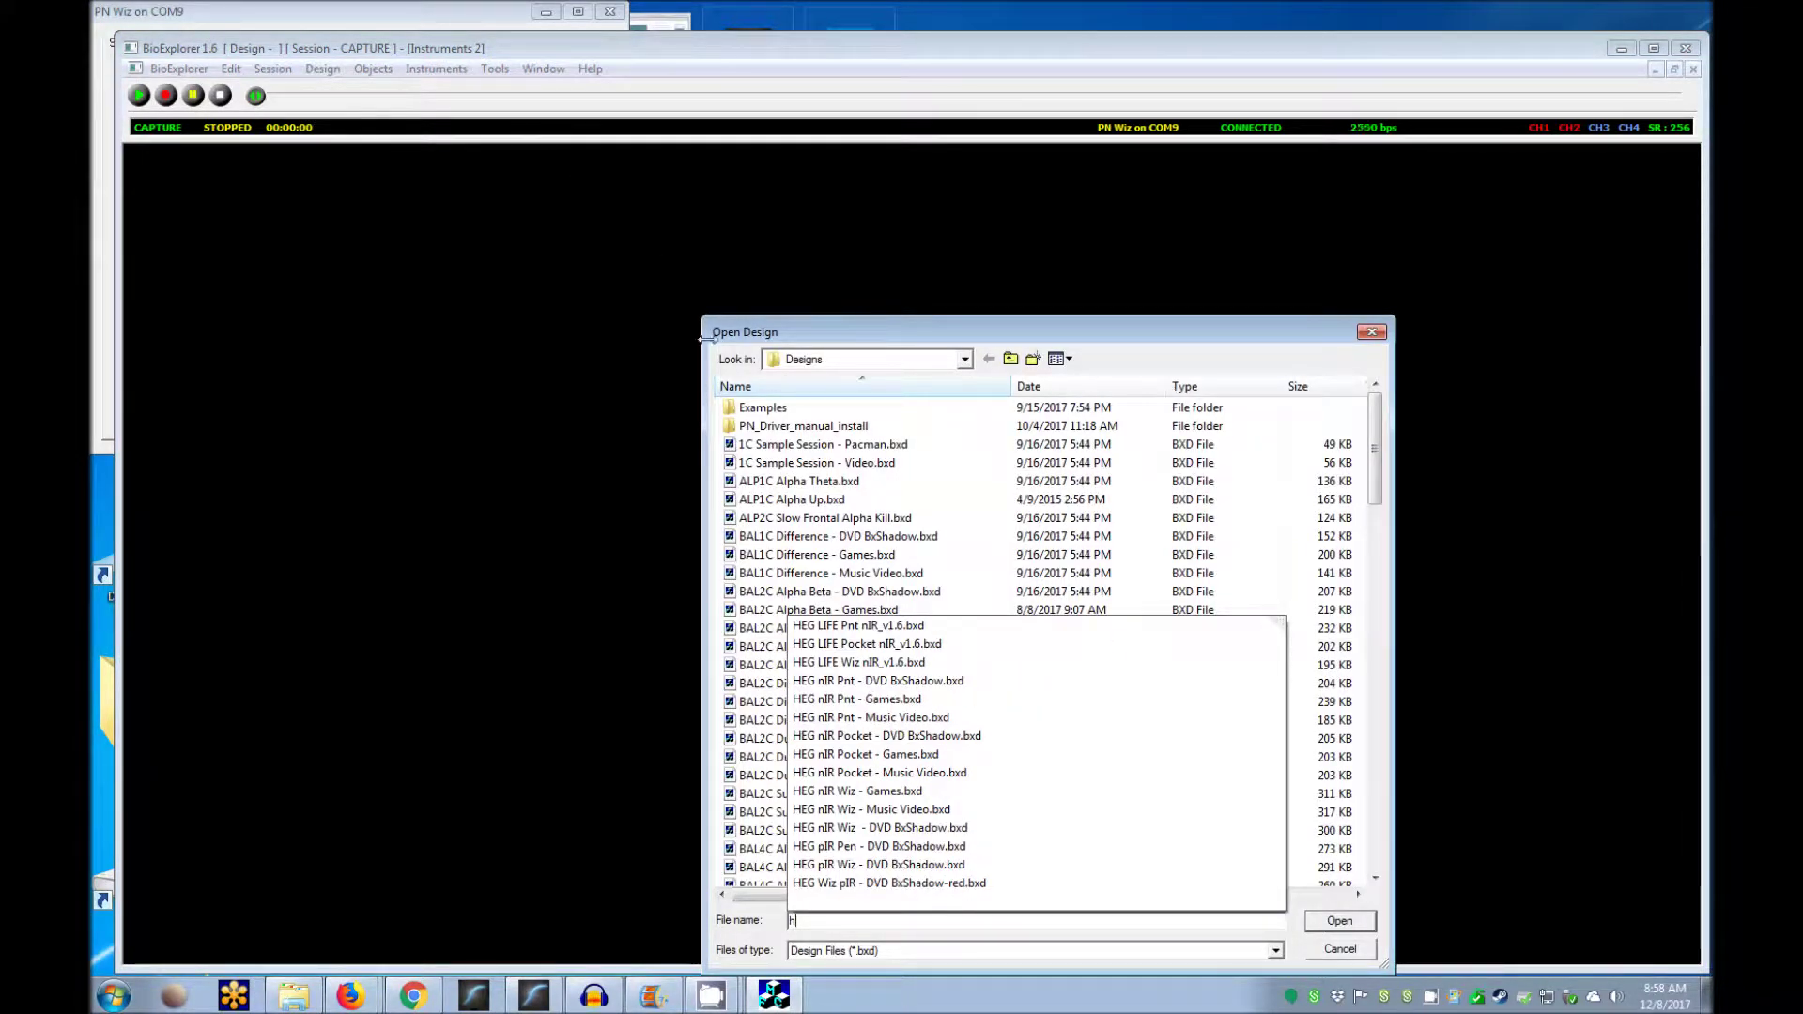
{"action": "left_click", "coordinate": [1034, 718]}
{"action": "left_click", "coordinate": [1333, 923]}
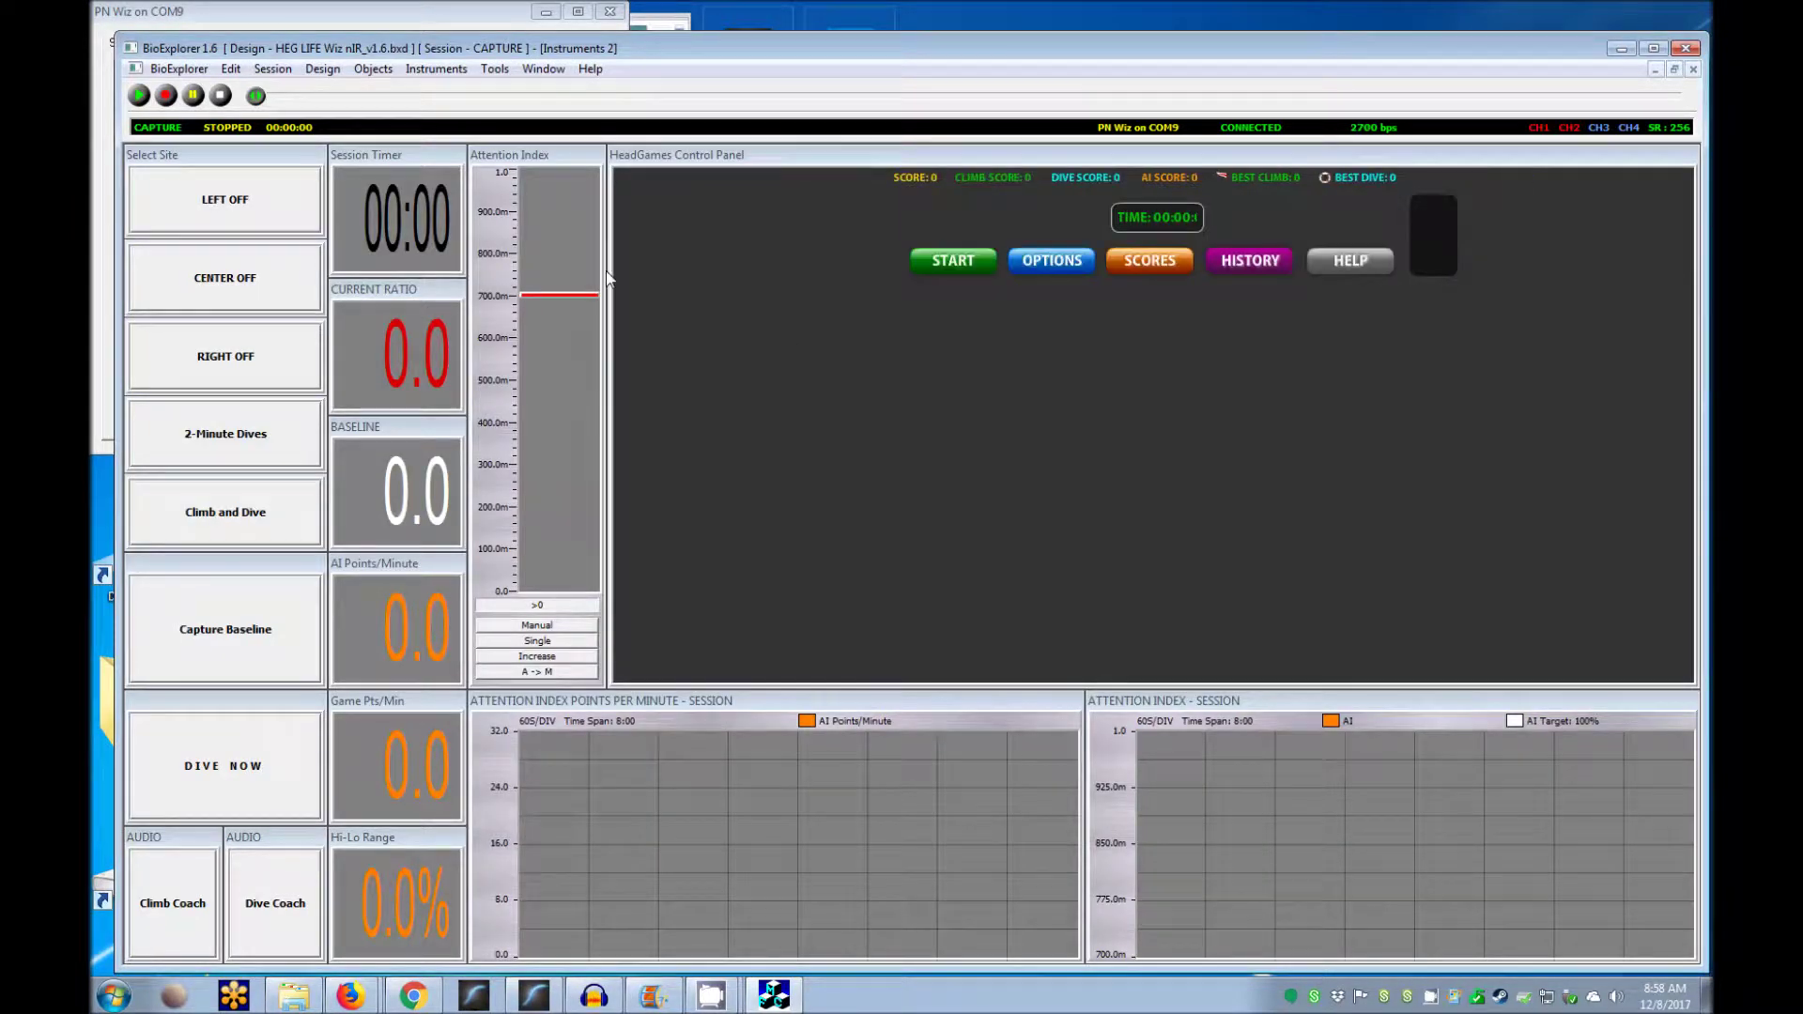
- Switch to TRAINING CENTER, then toggle dive length and game mode, ending on Climb and Dive
{"action": "left_click", "coordinate": [267, 281]}
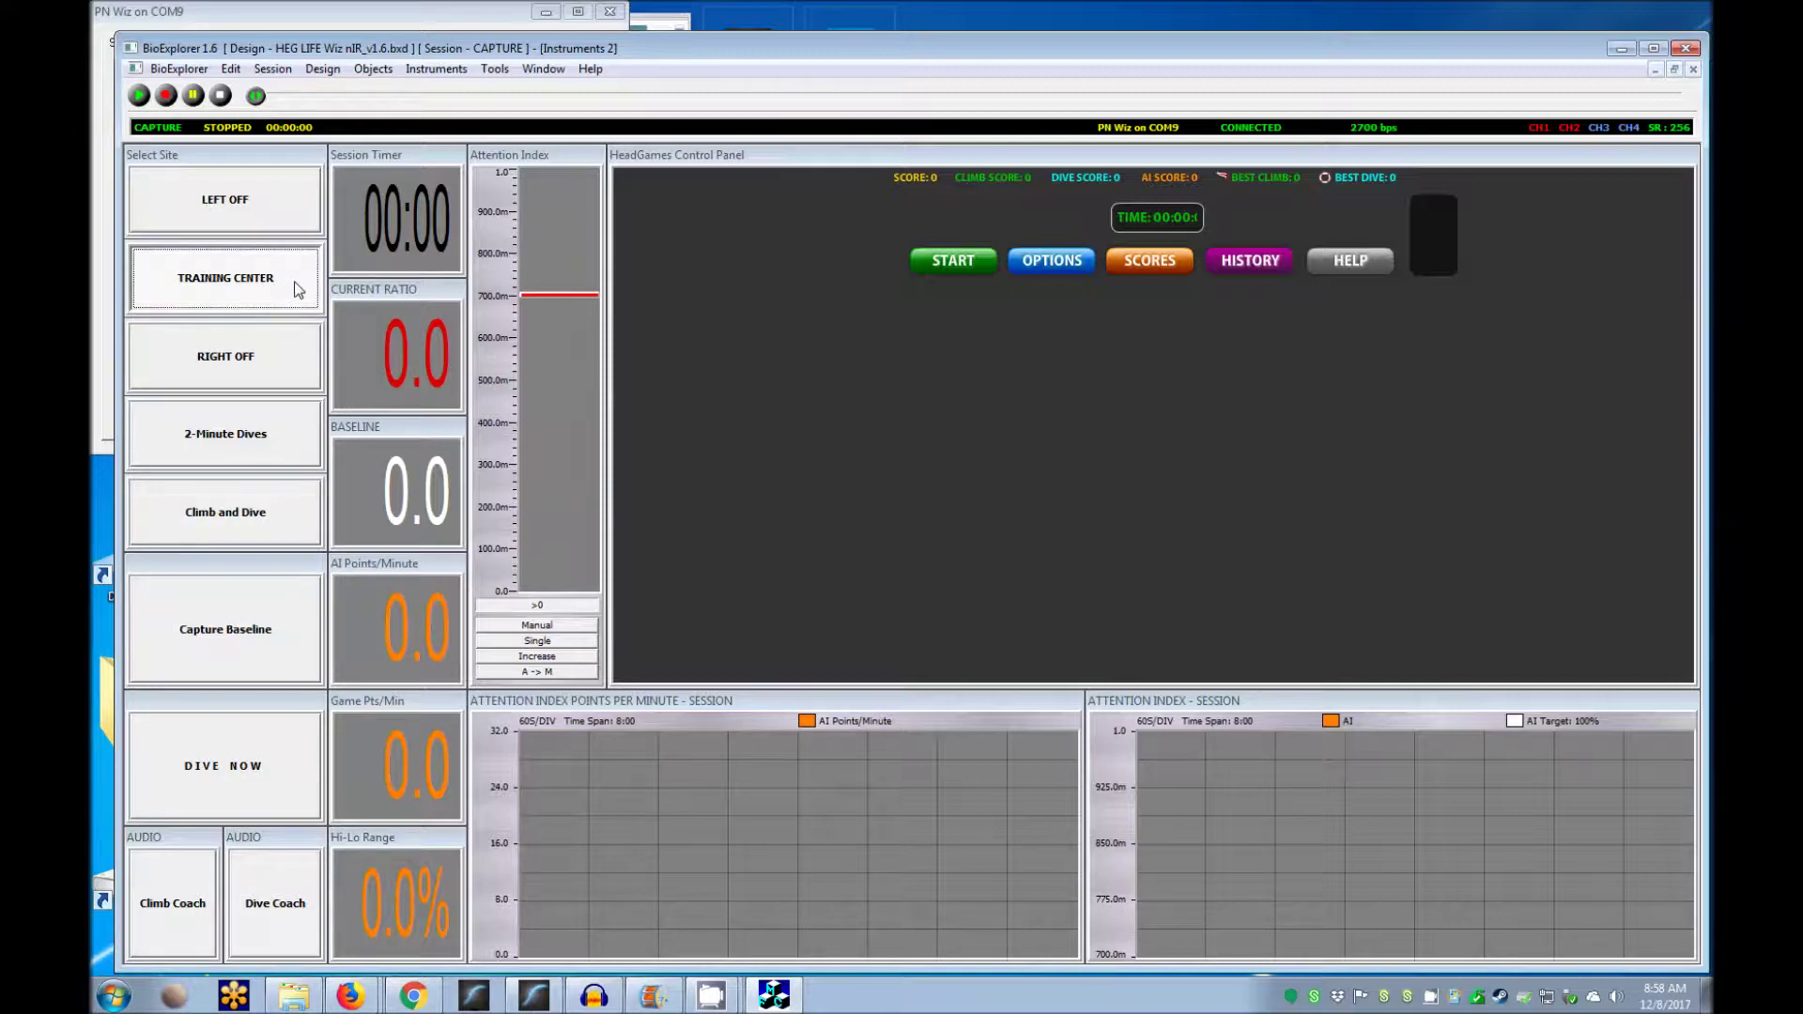
{"action": "left_click", "coordinate": [220, 523]}
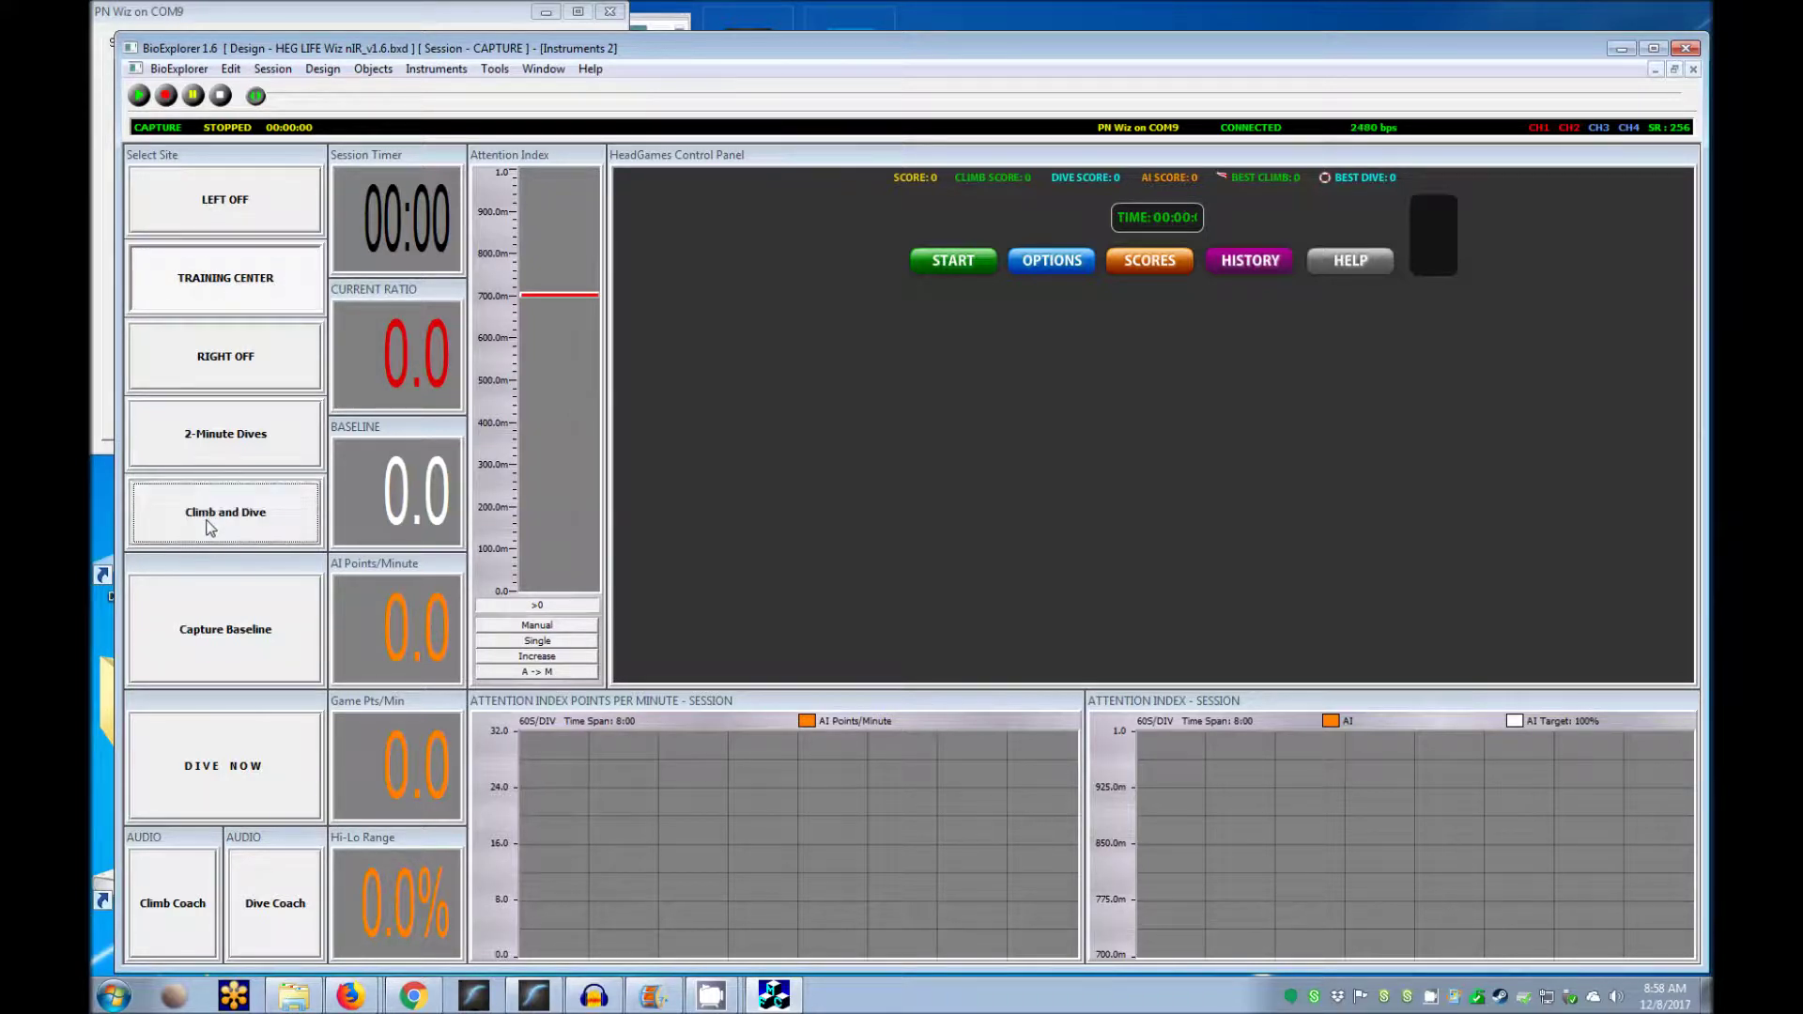
{"action": "left_click", "coordinate": [295, 452]}
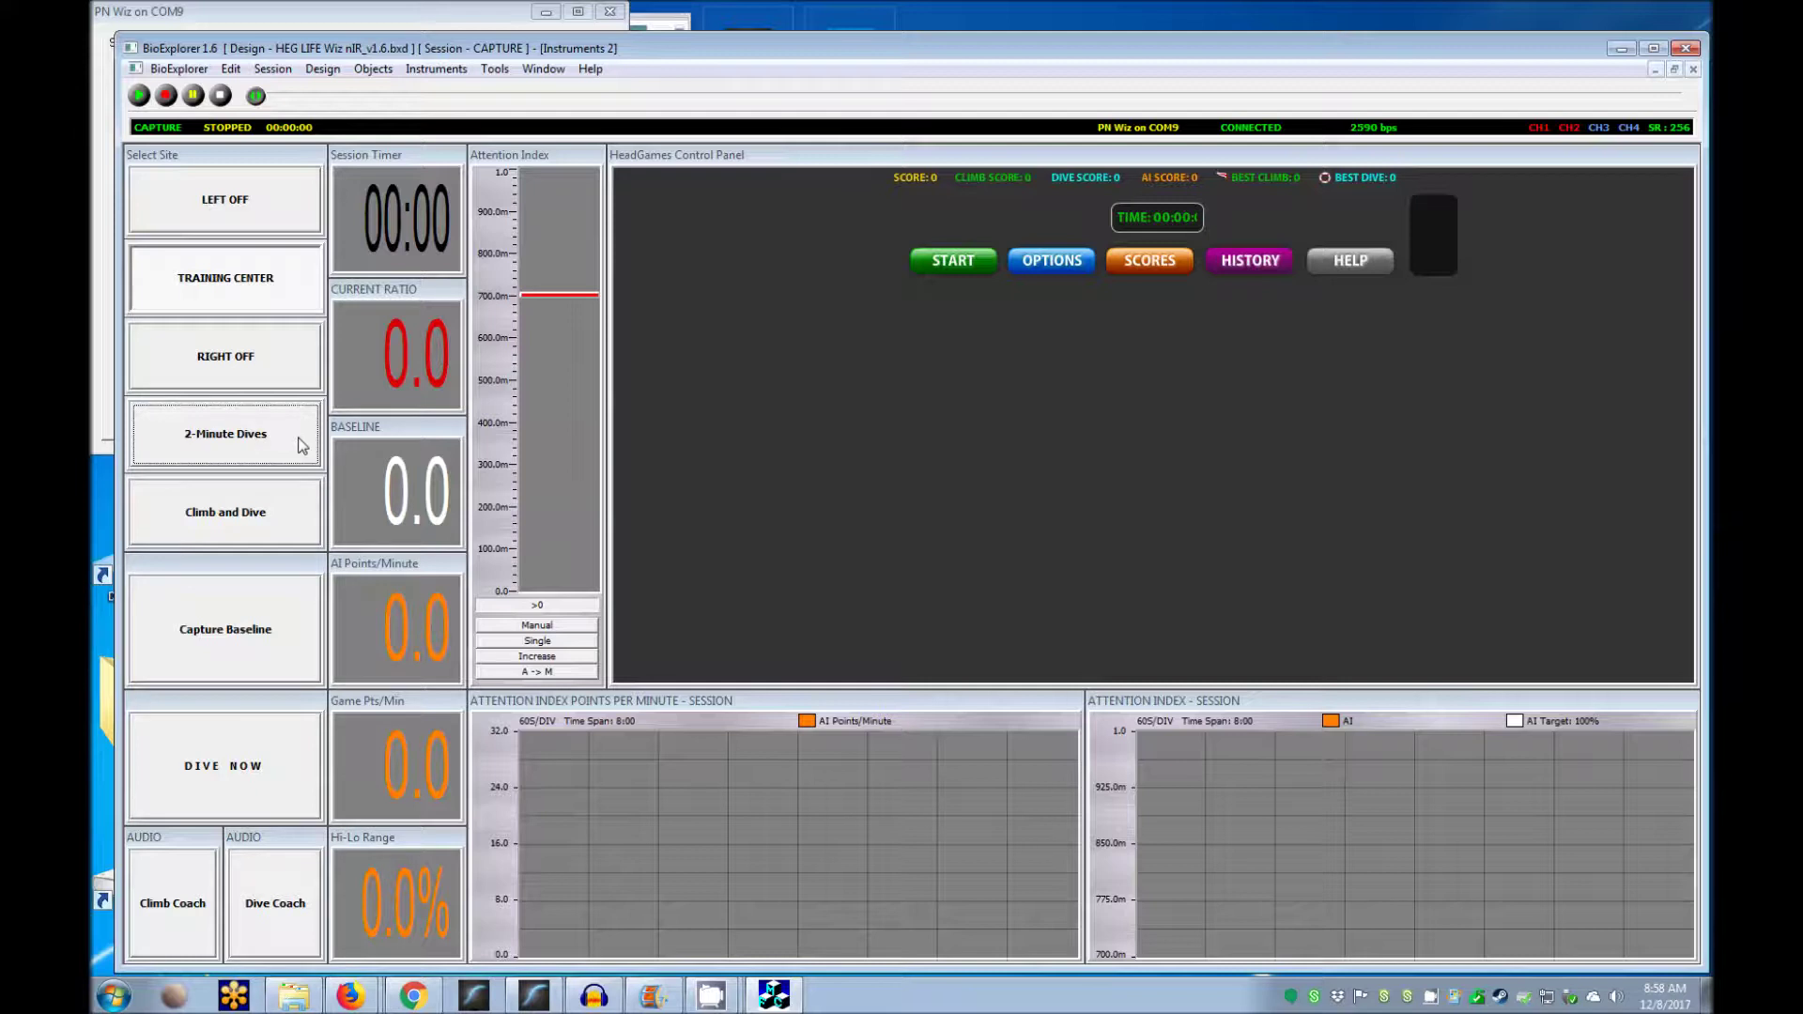
{"action": "left_click", "coordinate": [305, 511]}
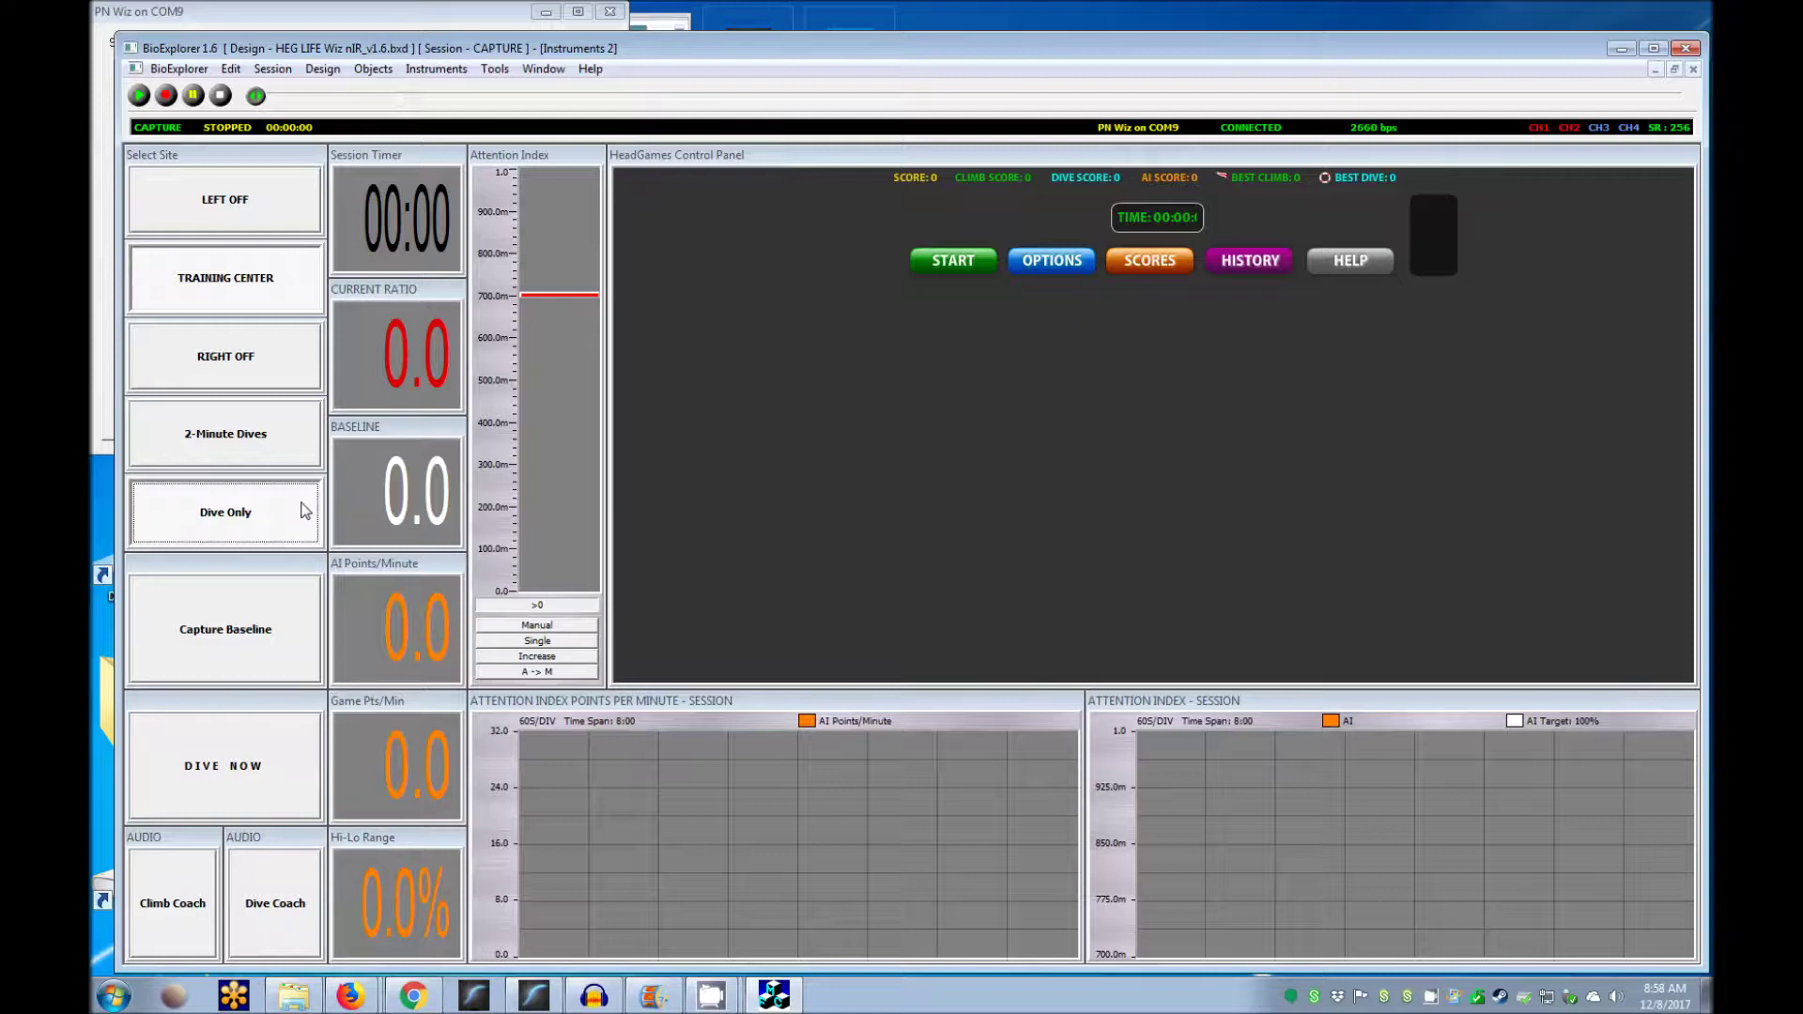
{"action": "left_click", "coordinate": [306, 511]}
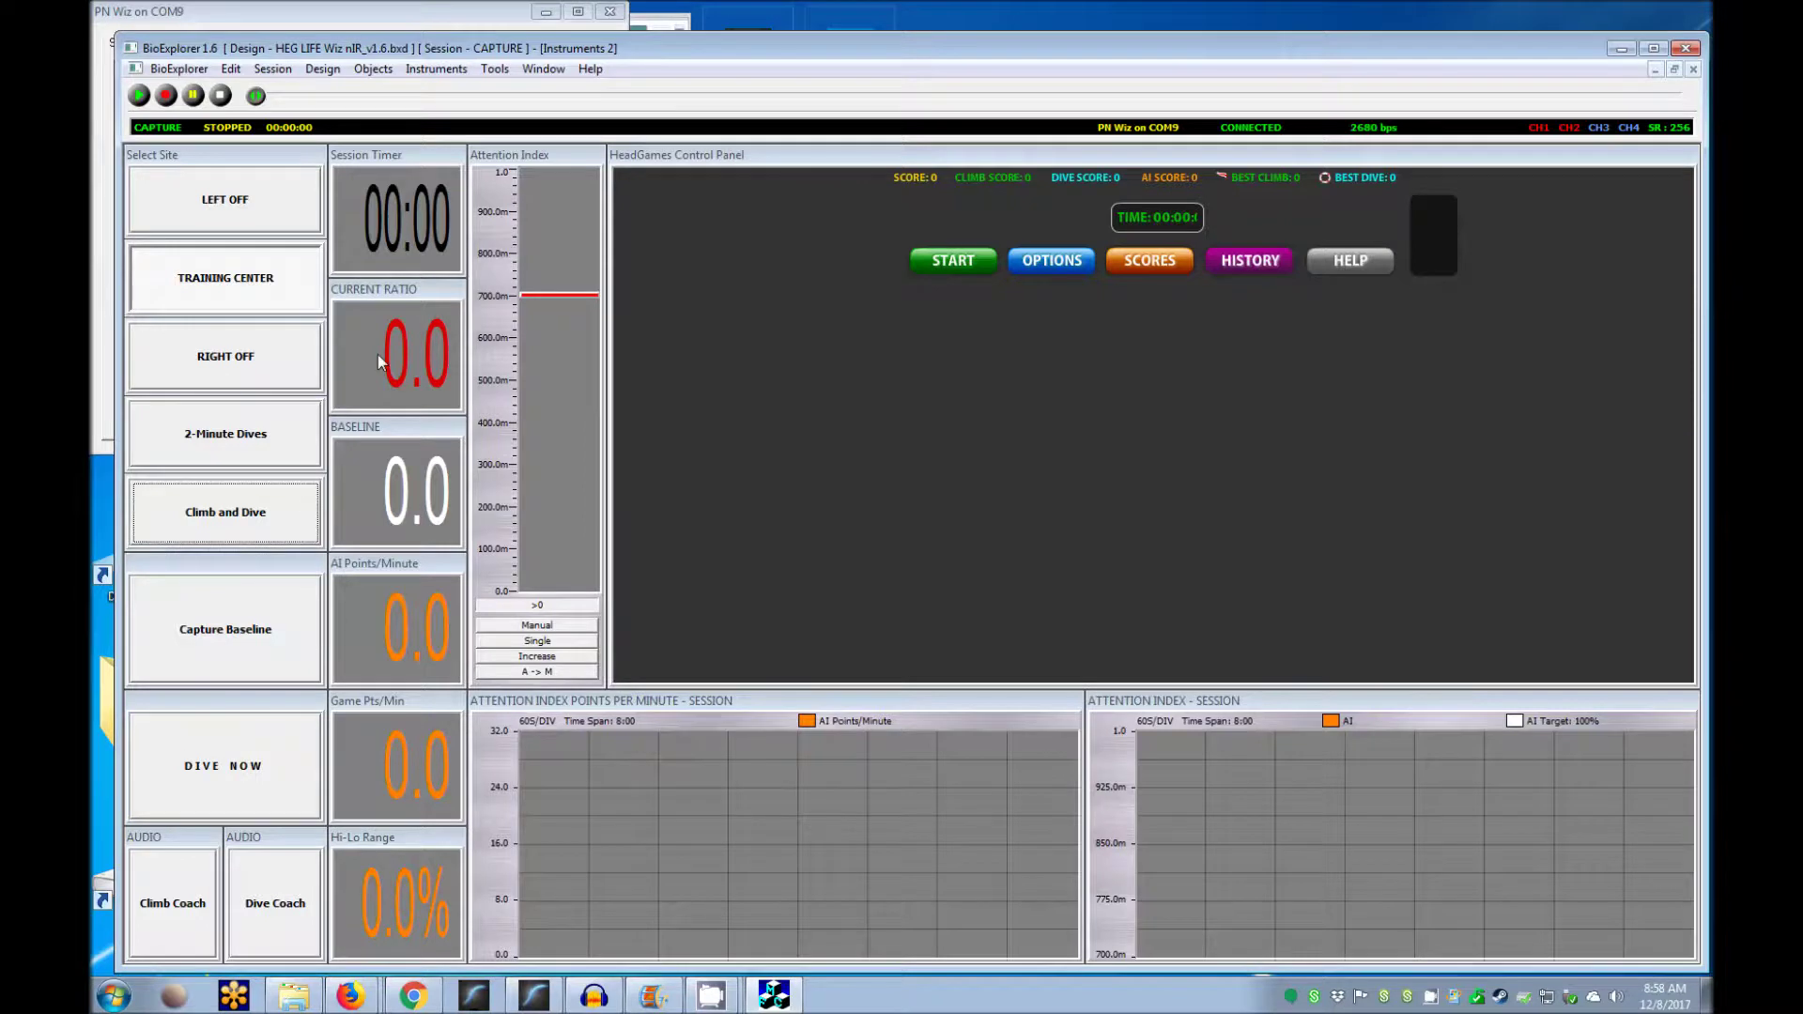
- Record the session to a new client folder as 1 center 12-8.bxs and start live capture
{"action": "left_click", "coordinate": [171, 98]}
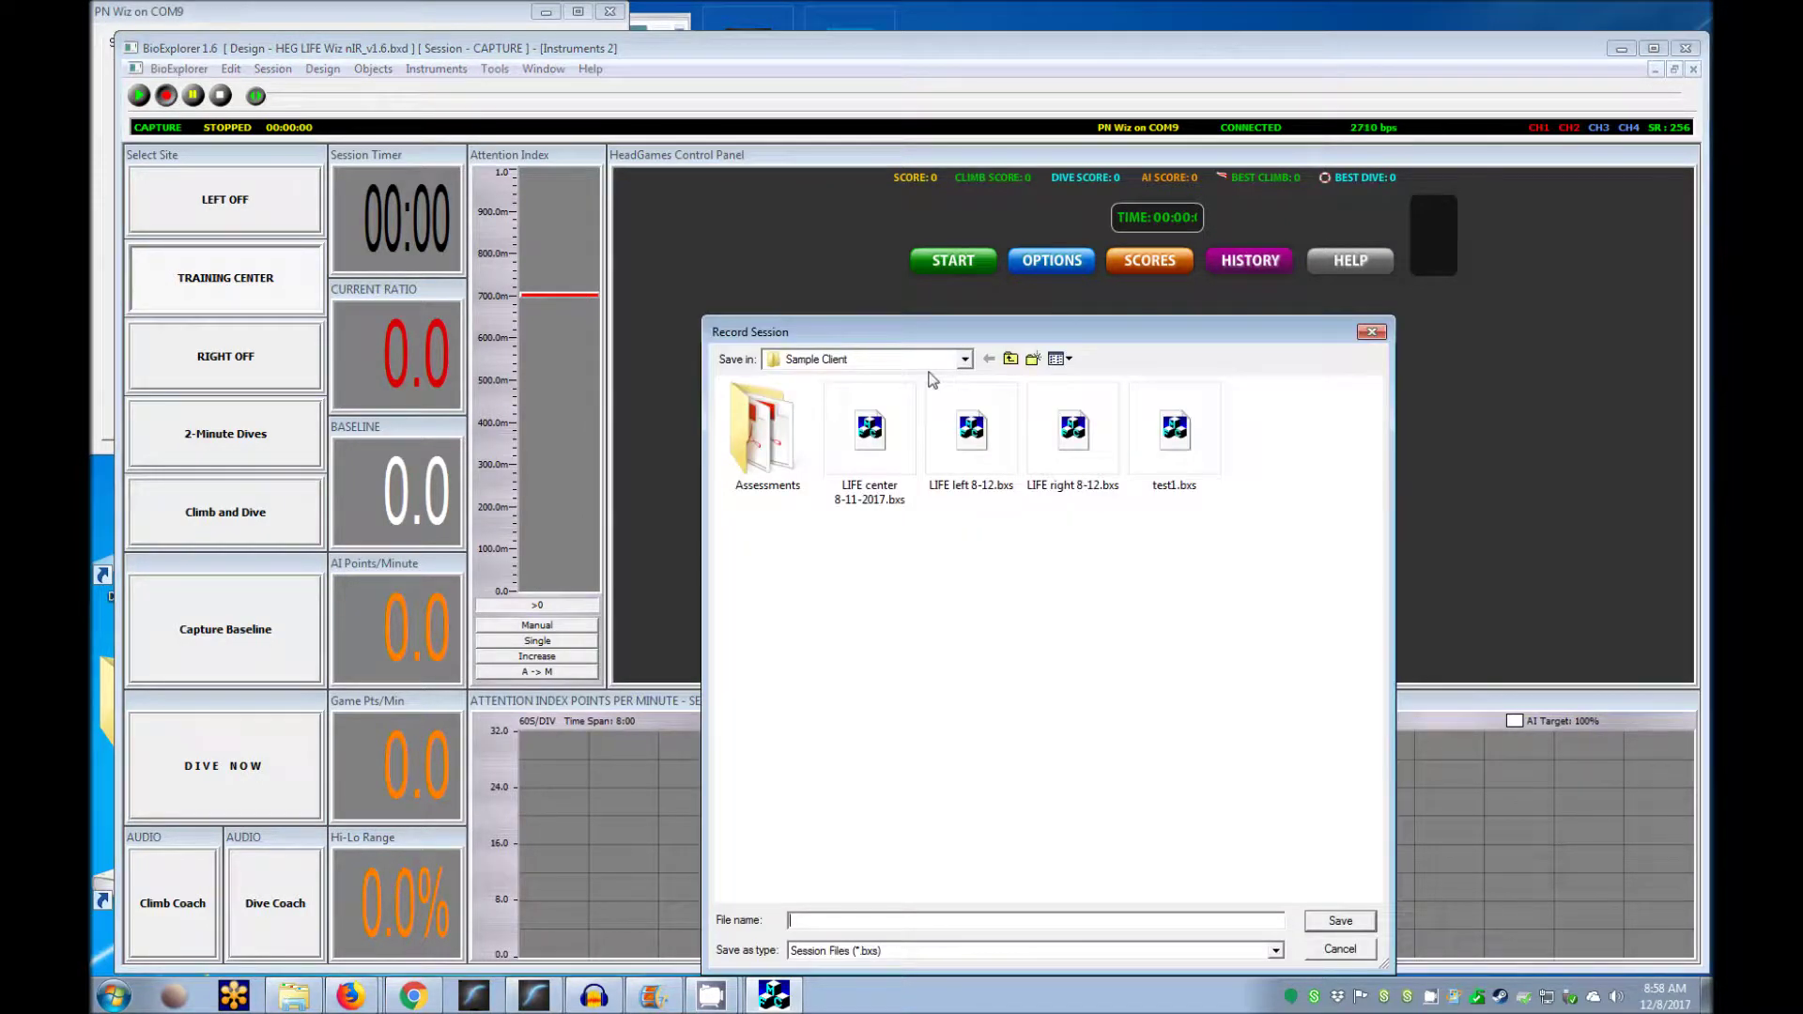
{"action": "left_click", "coordinate": [1011, 360]}
{"action": "left_click", "coordinate": [1033, 361]}
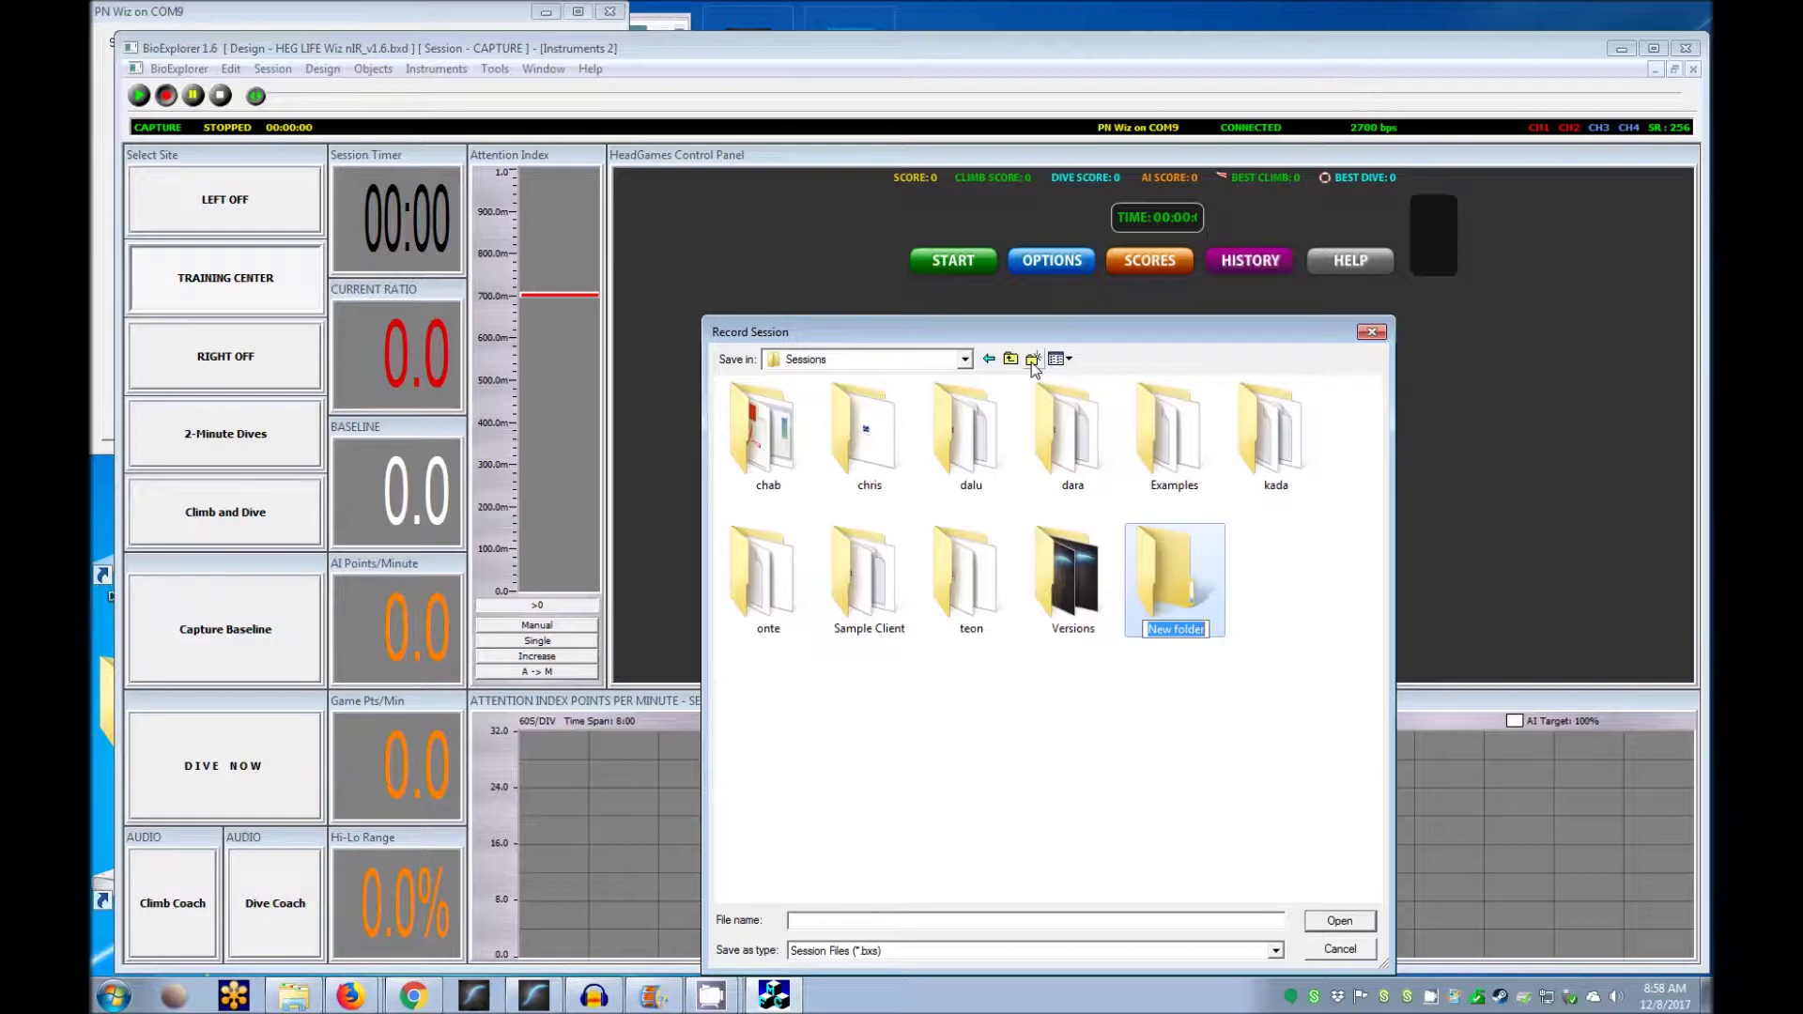
{"action": "key", "text": "Return"}
{"action": "key", "text": "Return"}
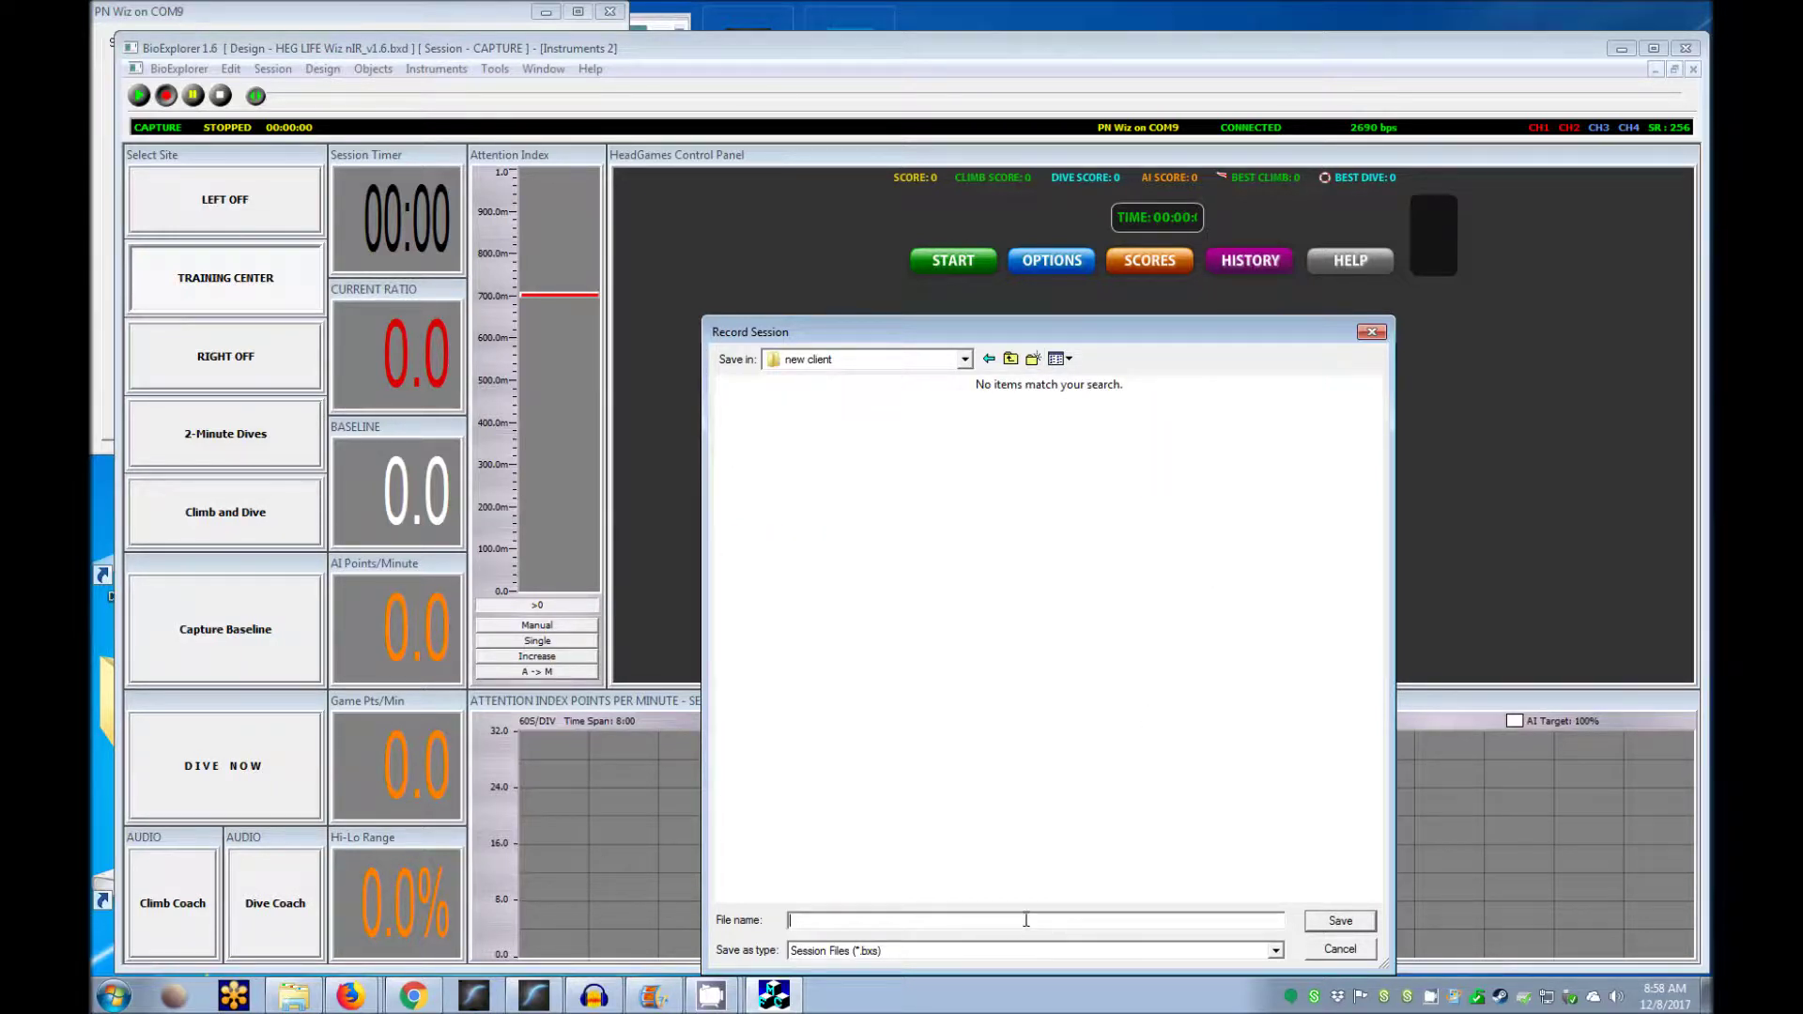
{"action": "left_click", "coordinate": [1350, 922]}
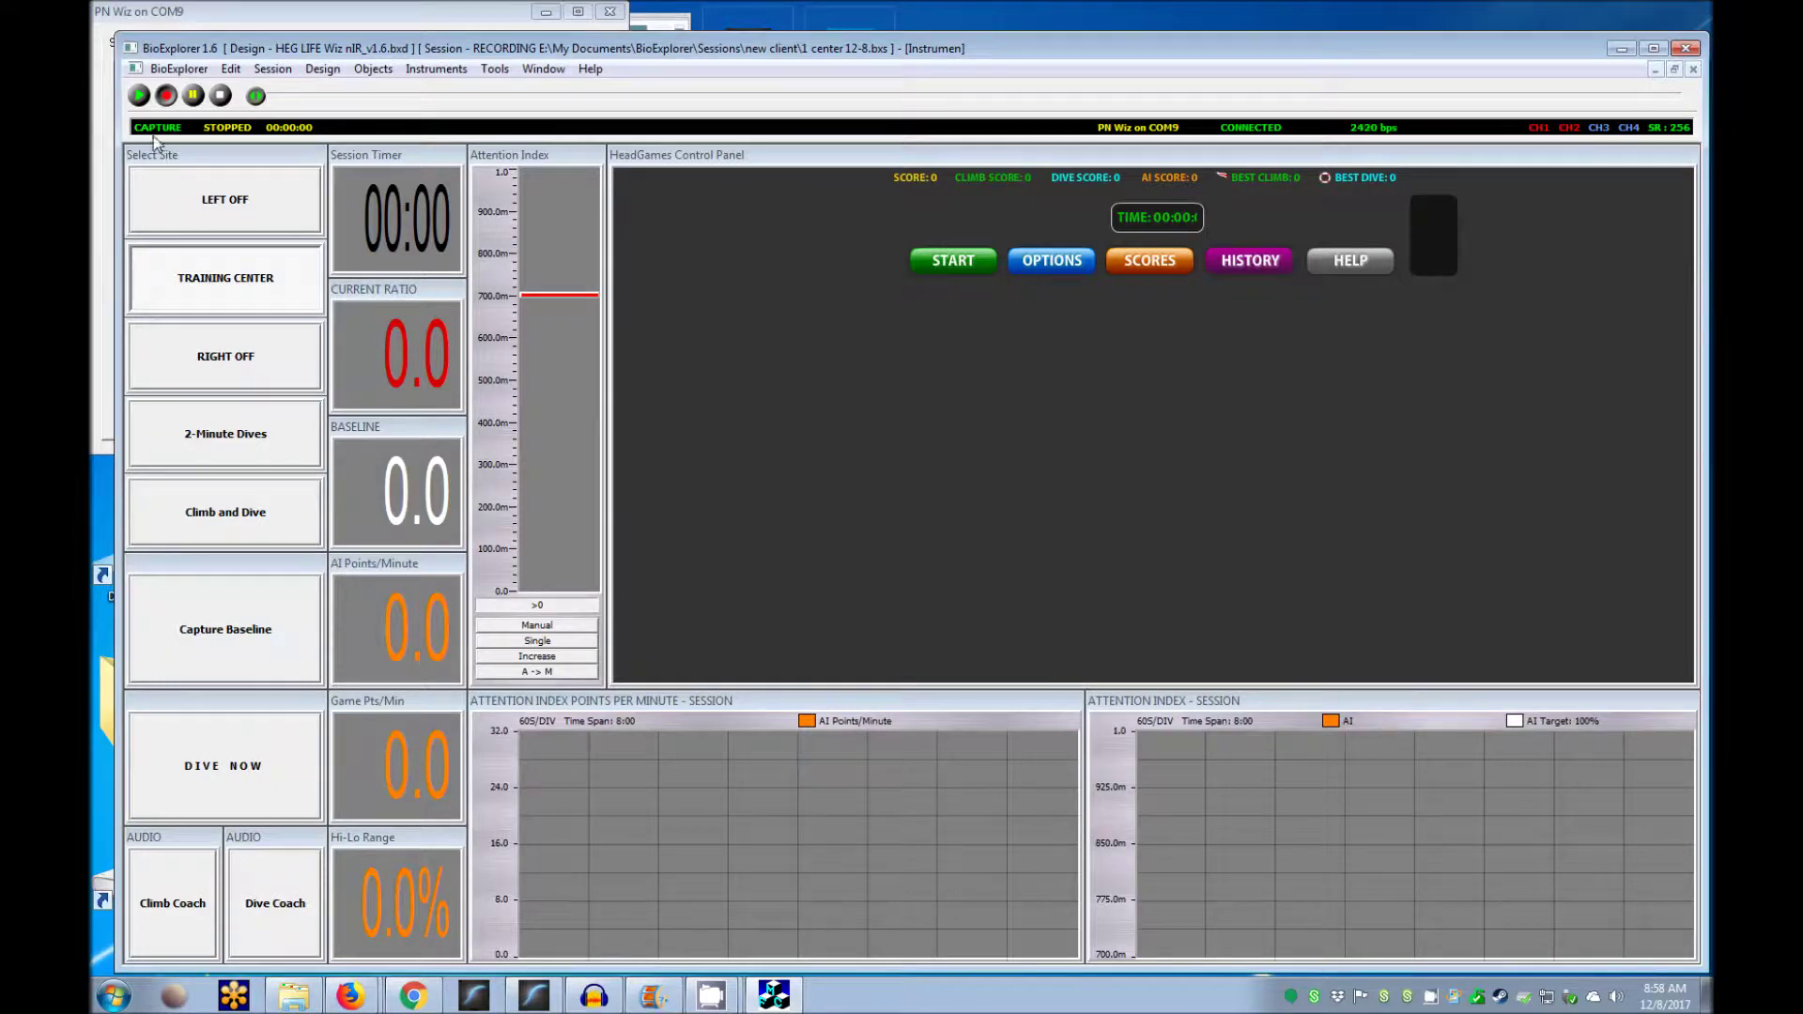
{"action": "left_click", "coordinate": [141, 97]}
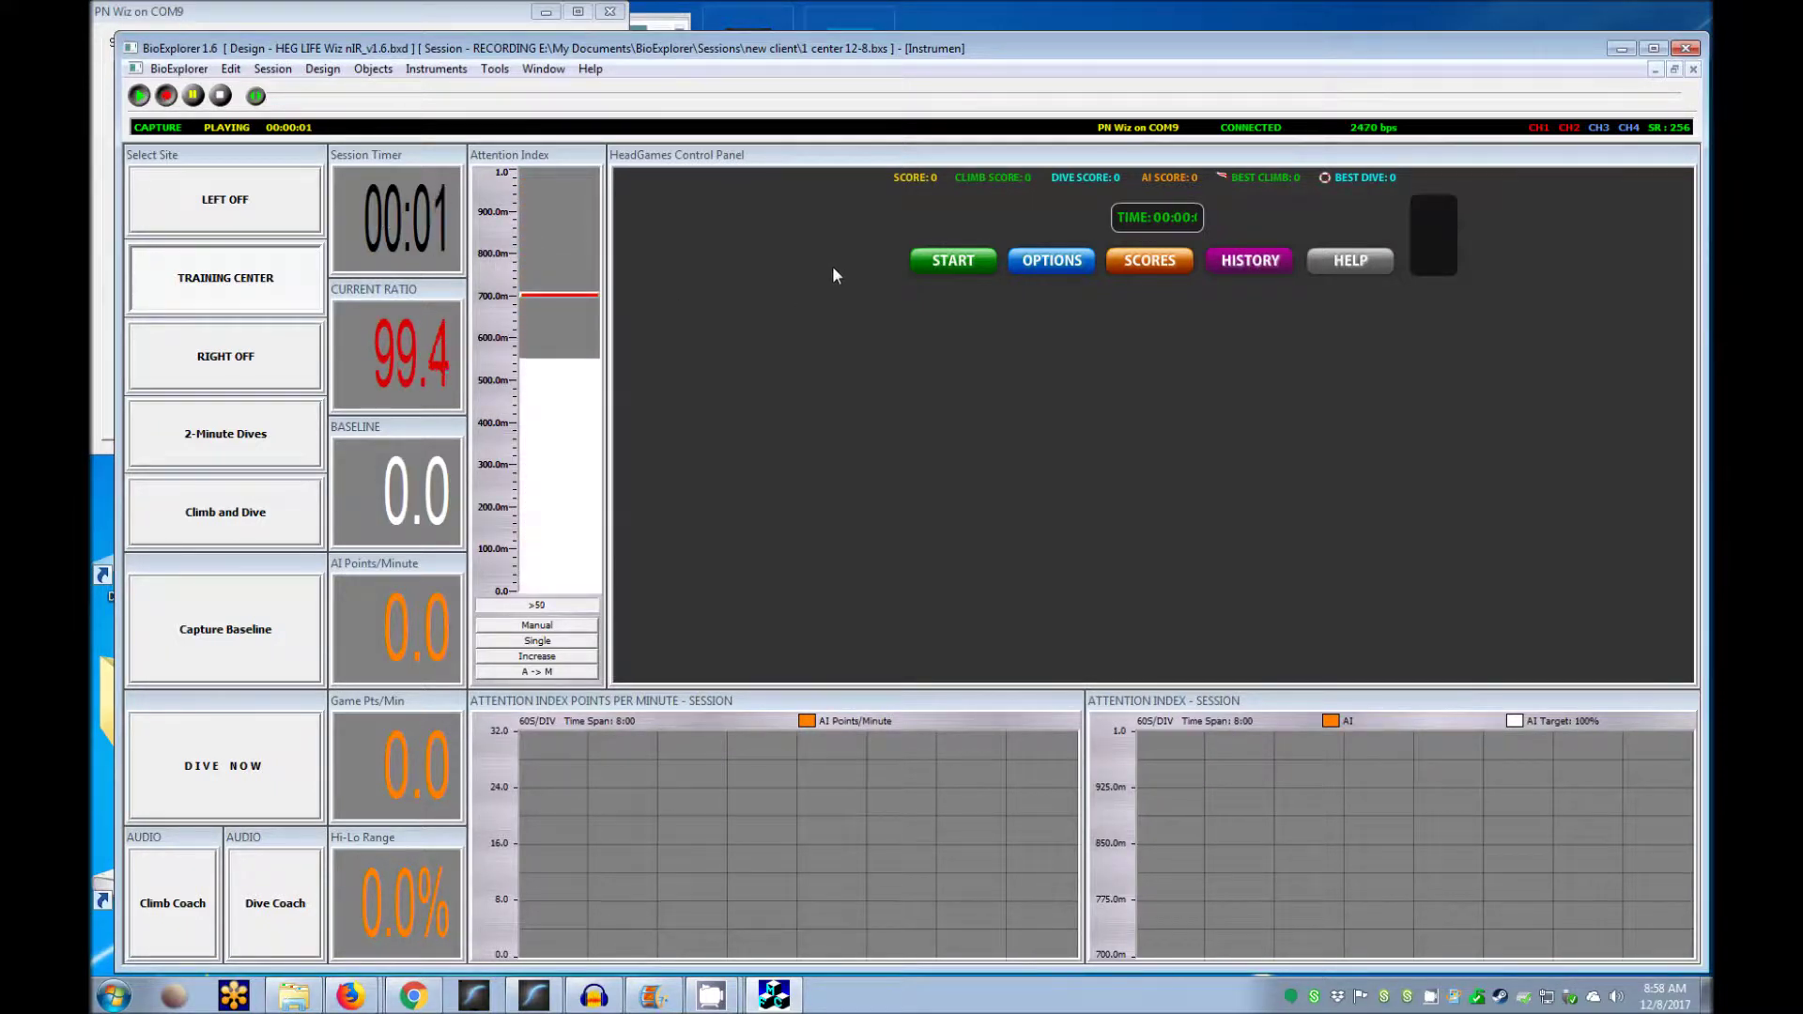
- Start the HeadGames game and run HEG Calibrate on the sensor in the PN Wiz window
{"action": "left_click", "coordinate": [945, 265]}
{"action": "left_click", "coordinate": [423, 12]}
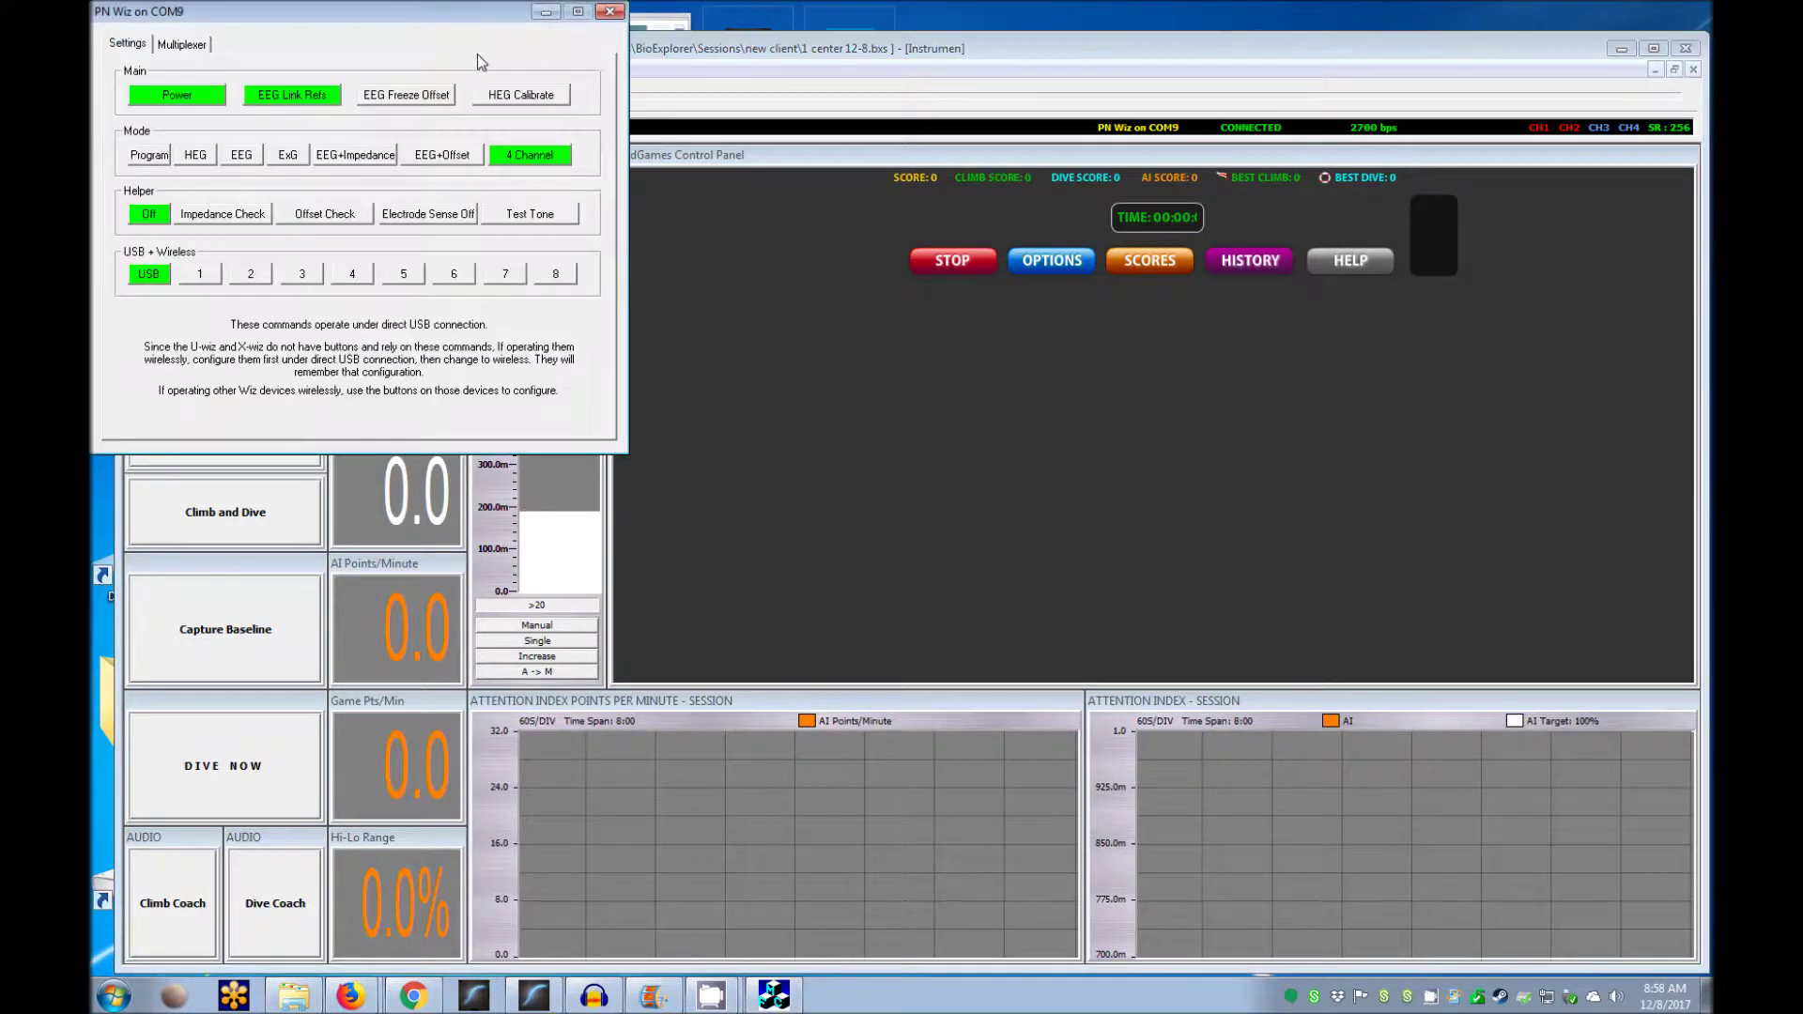
{"action": "left_click", "coordinate": [511, 95]}
{"action": "left_click", "coordinate": [661, 45]}
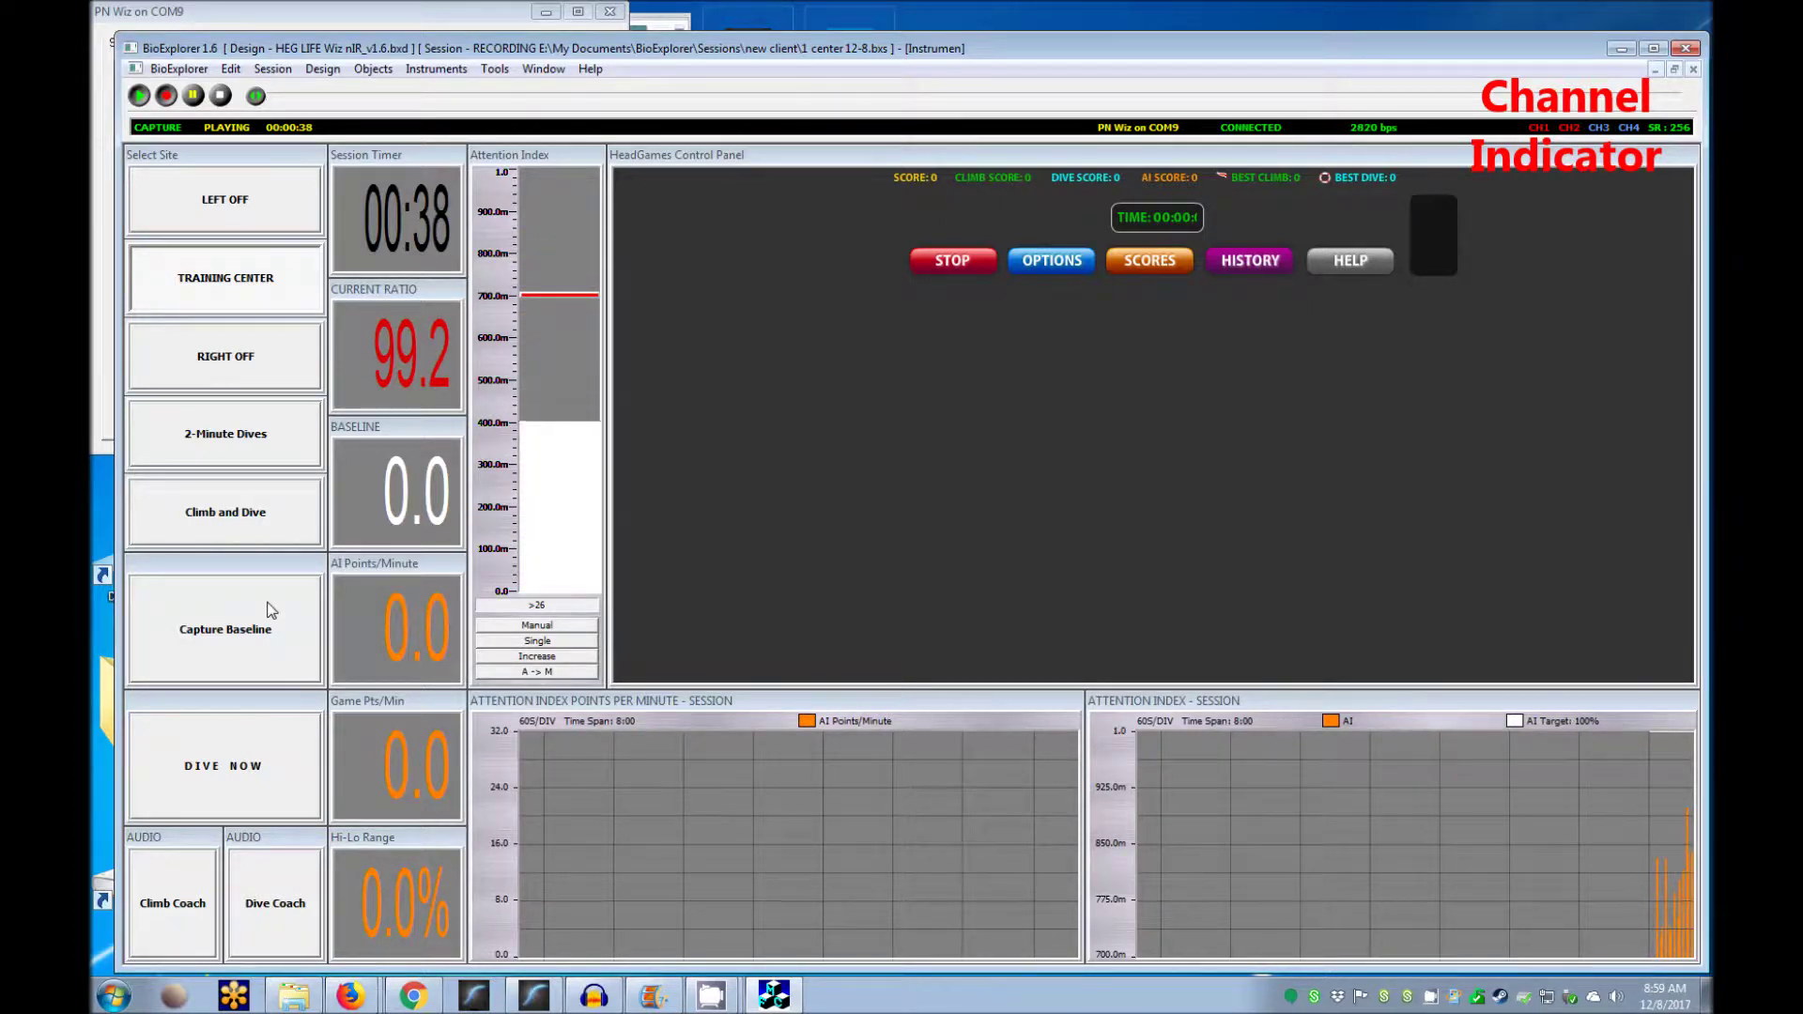
- Capture the client's baseline ratio and switch to the 2 Instruments 1 game screen
{"action": "left_click", "coordinate": [271, 610]}
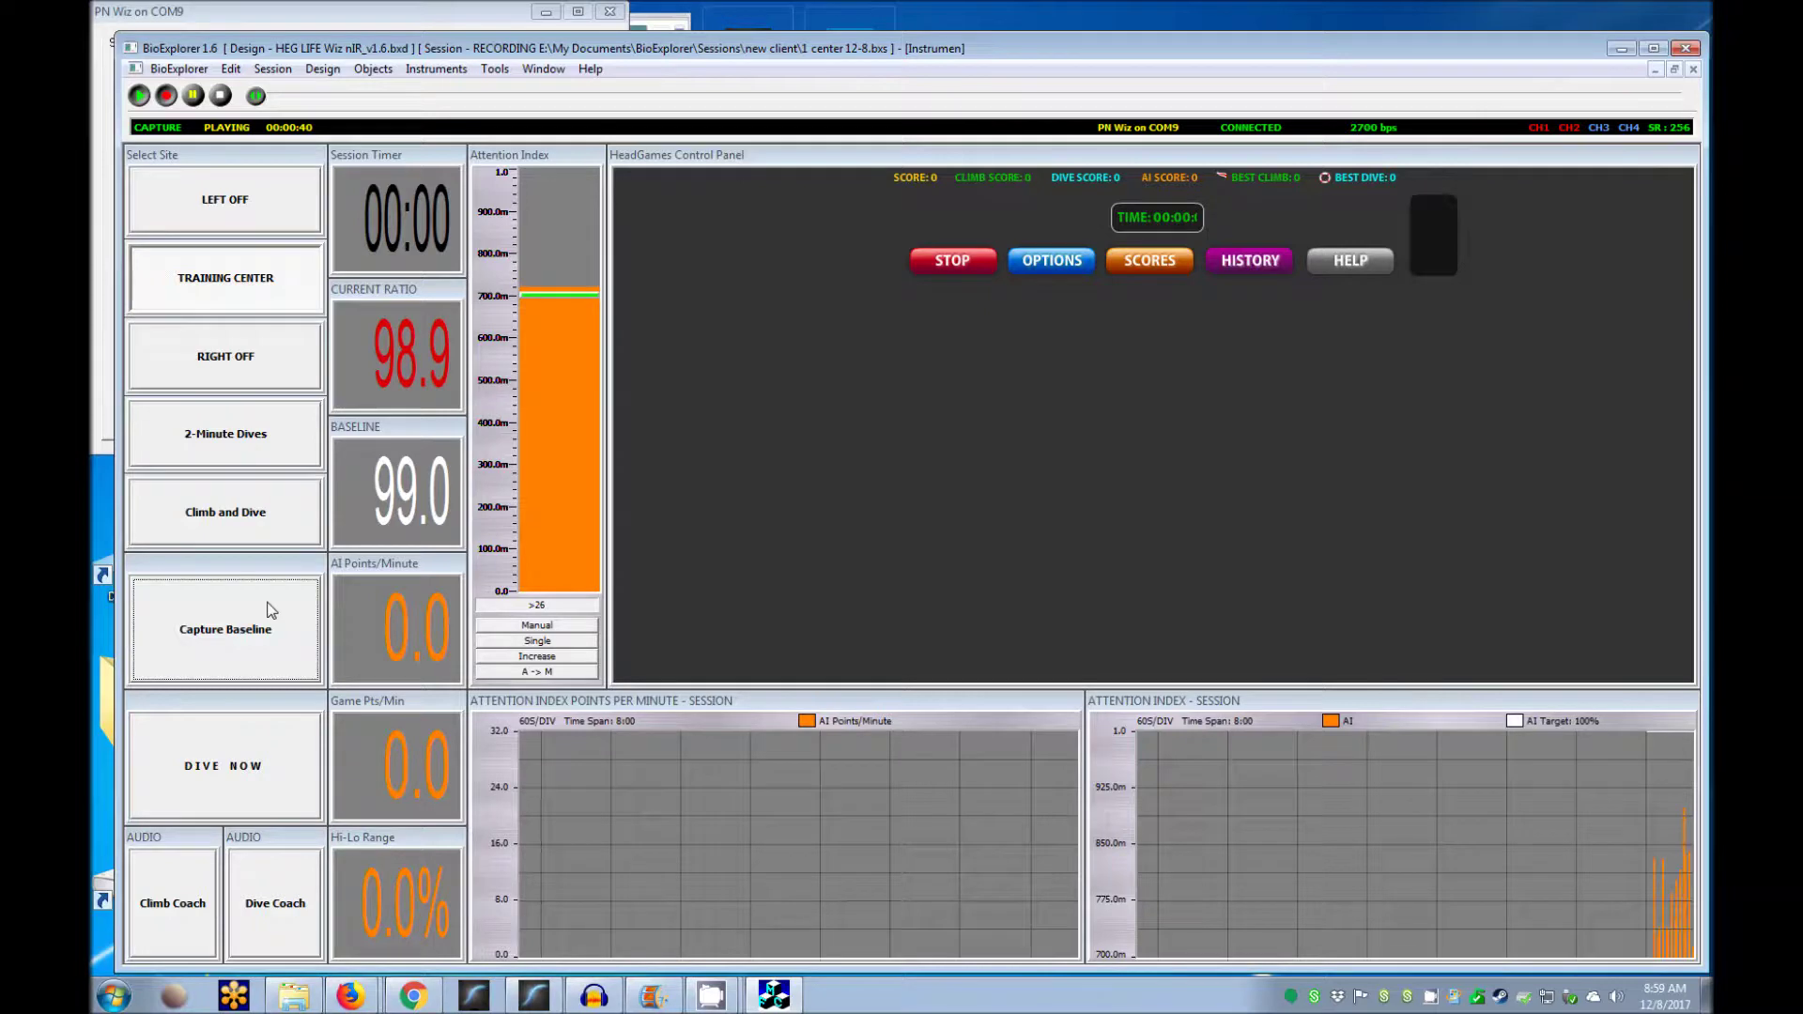
{"action": "left_click", "coordinate": [554, 73]}
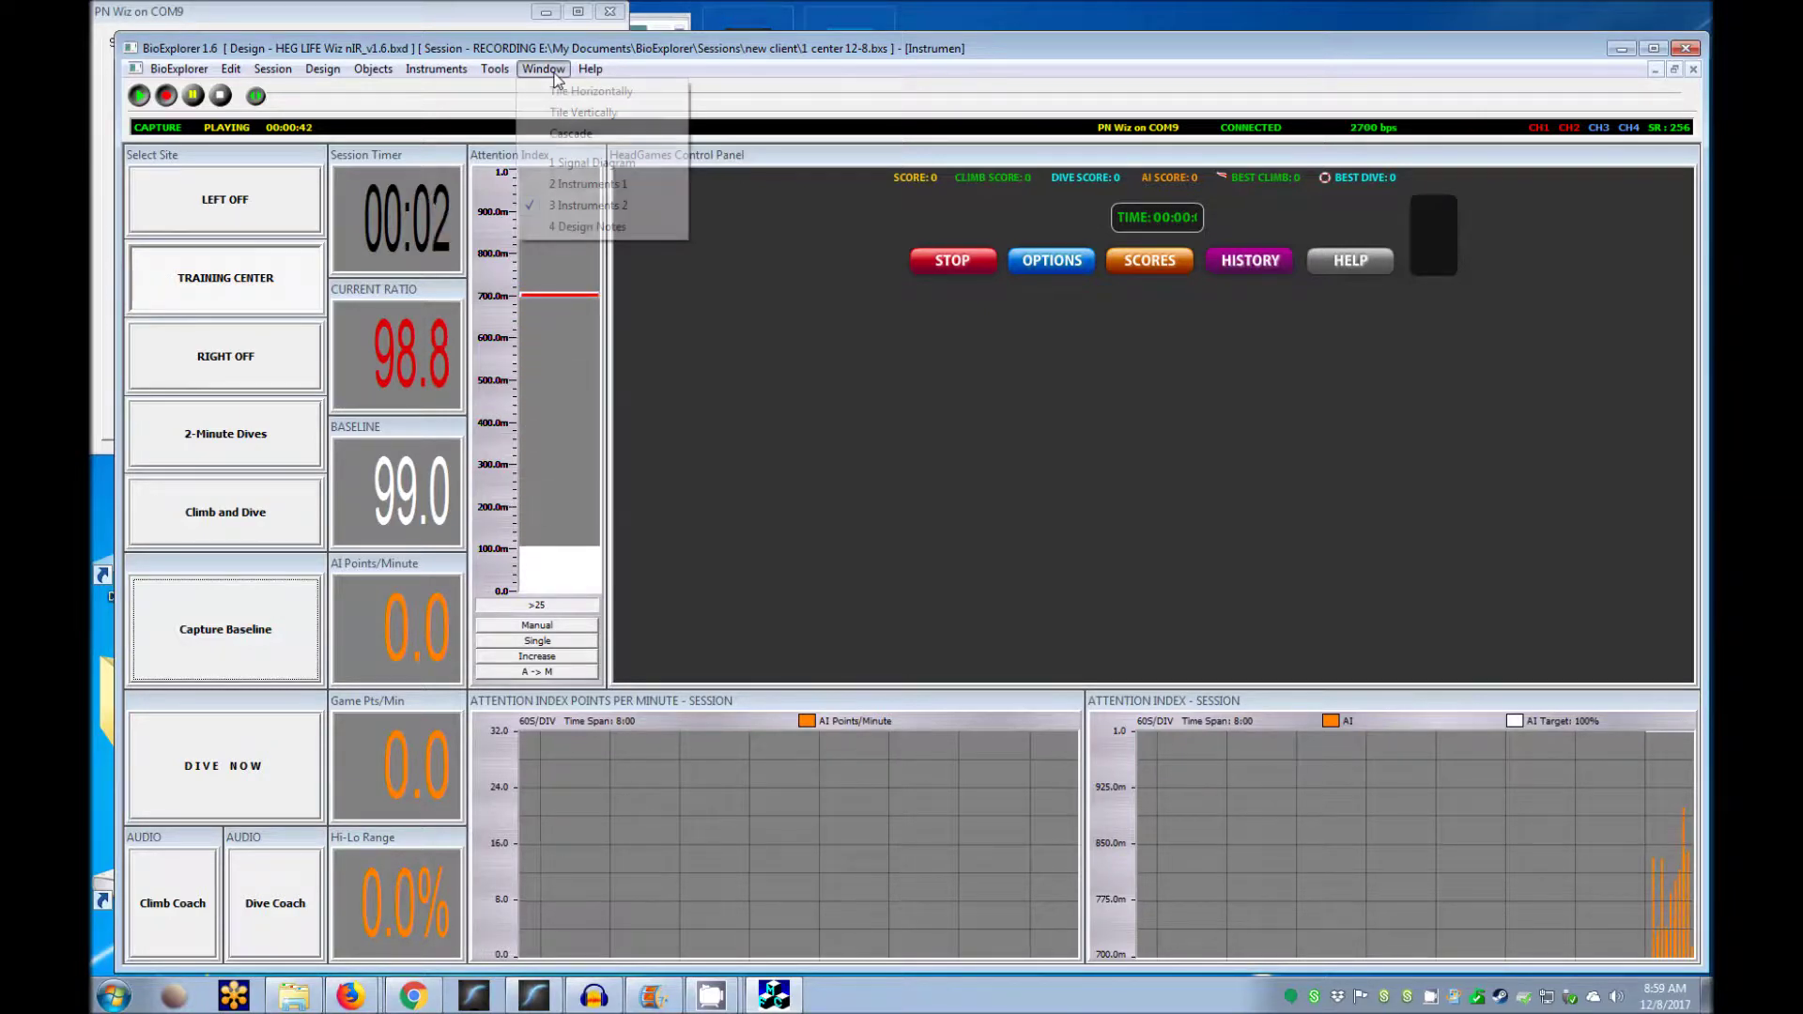
{"action": "left_click", "coordinate": [589, 185]}
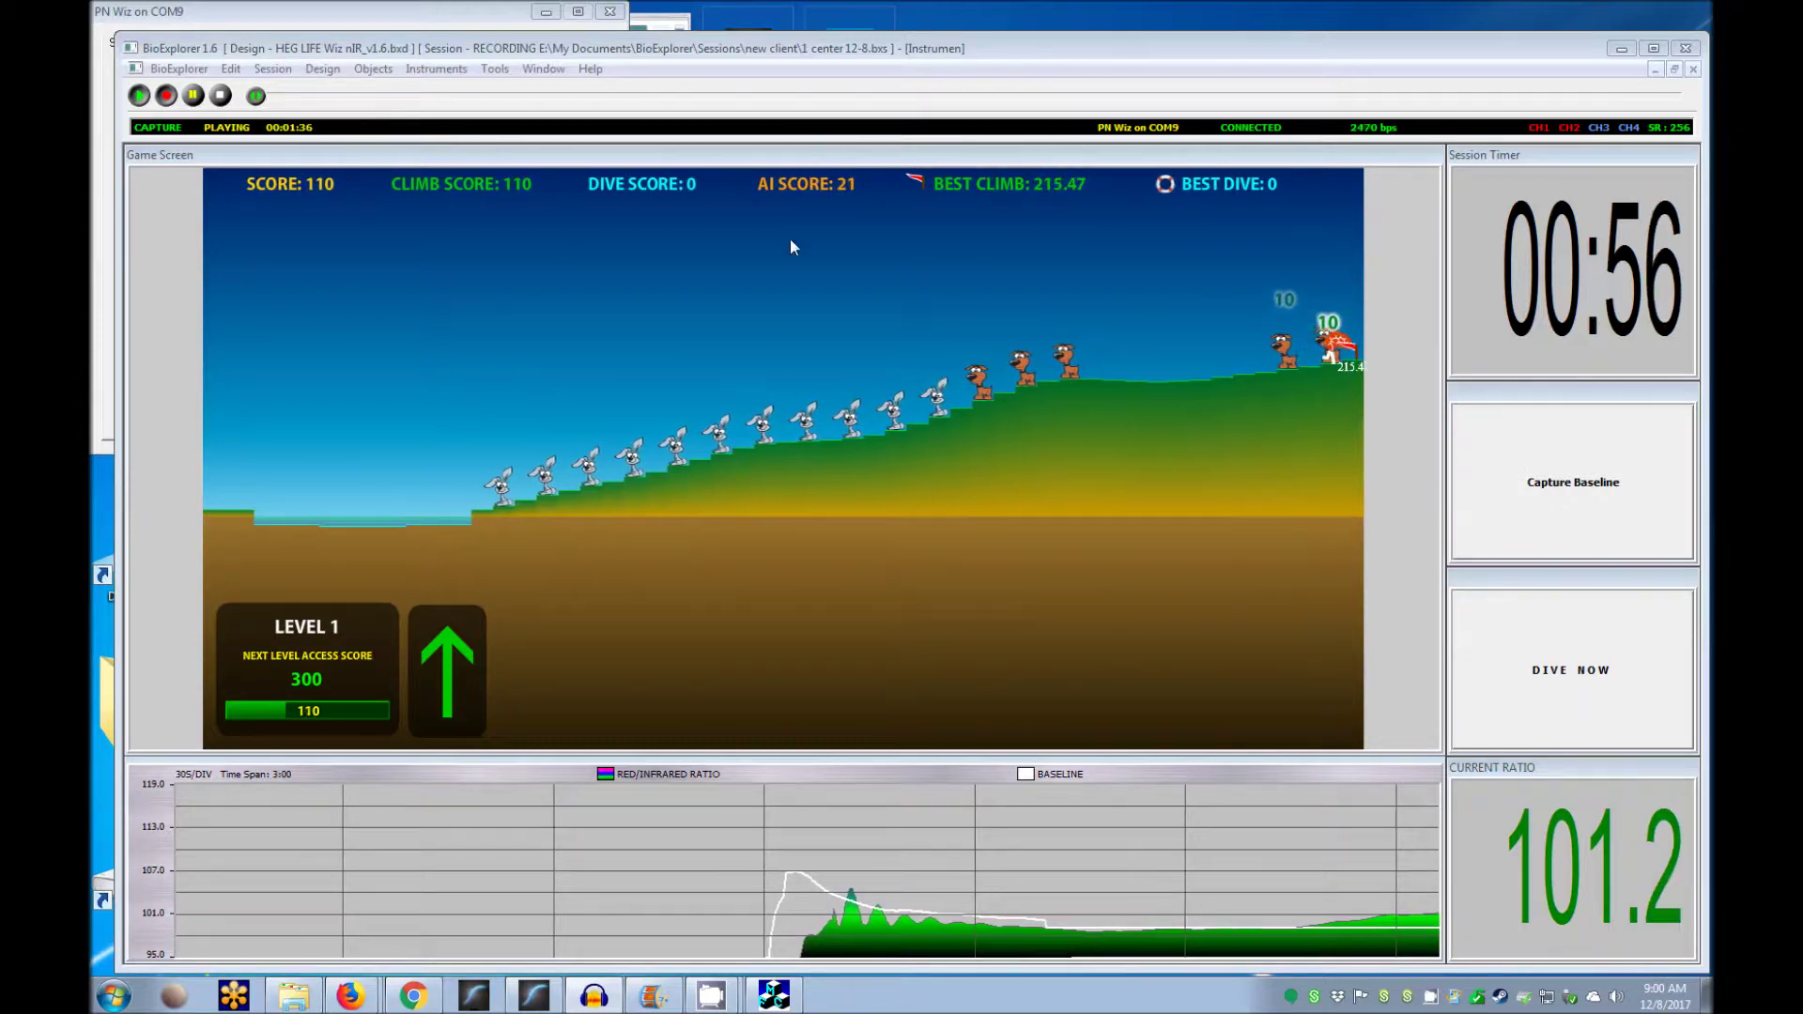
{"action": "left_click", "coordinate": [544, 68]}
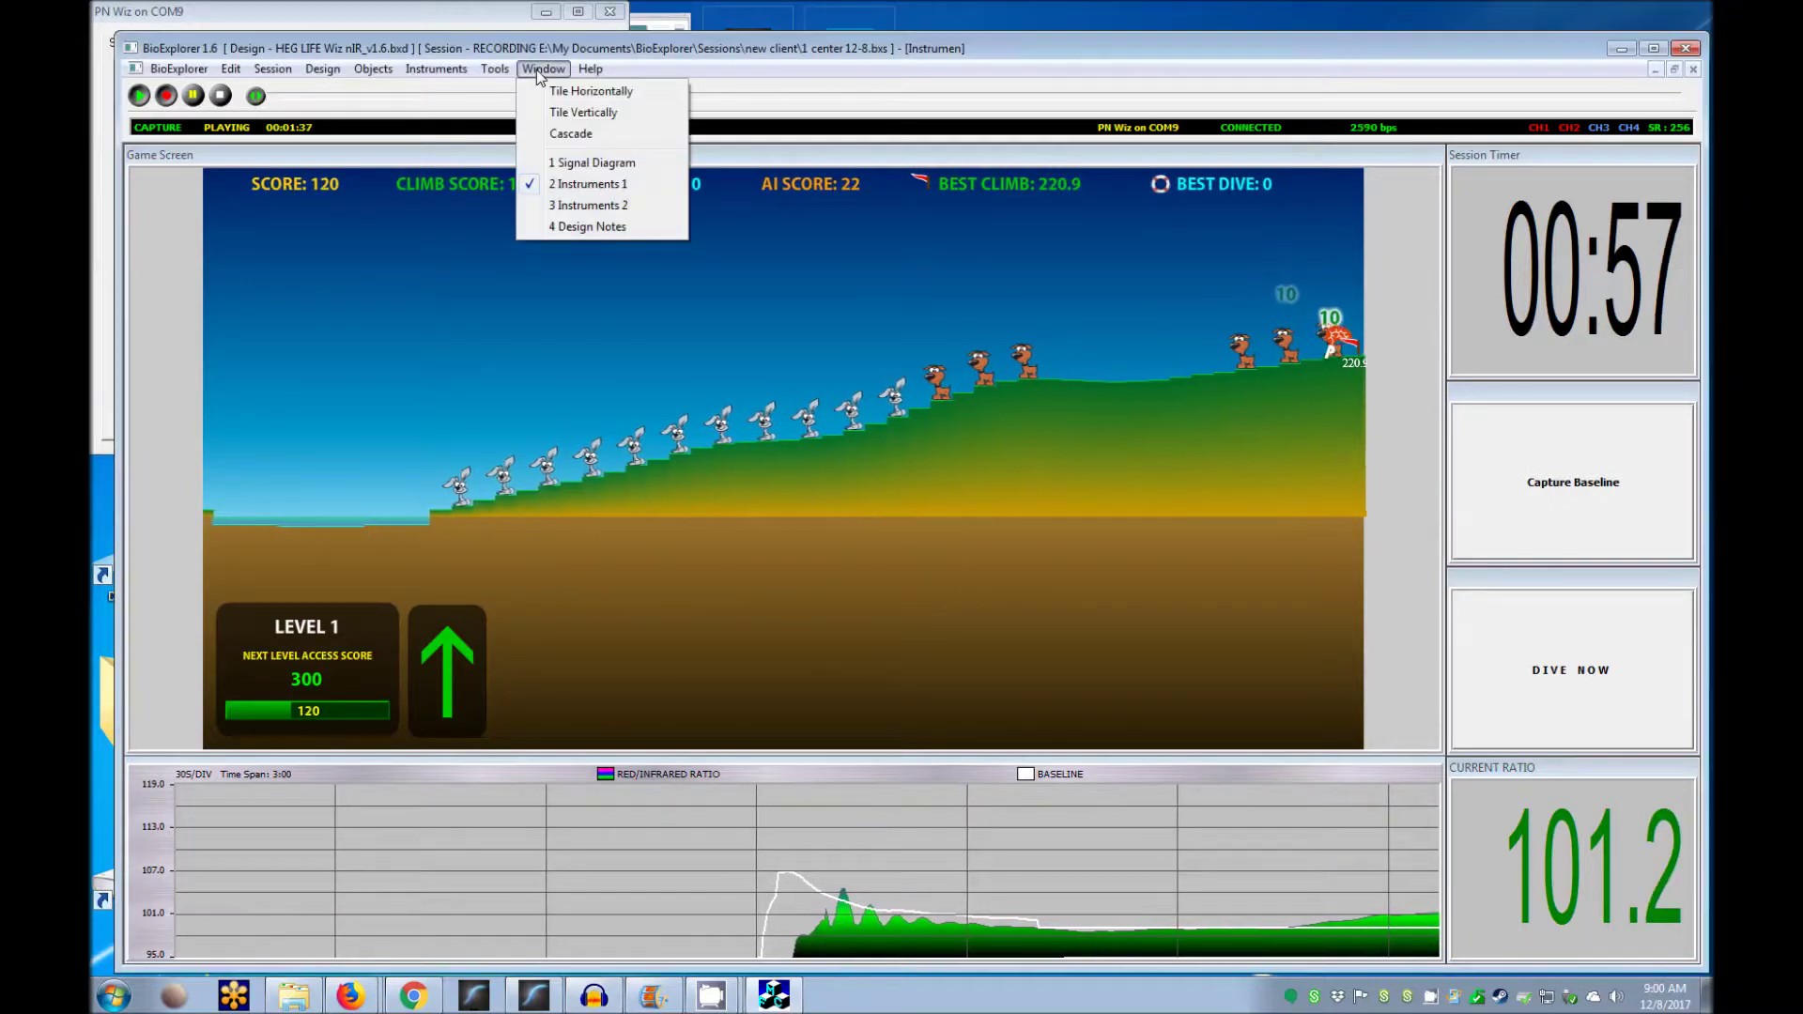
{"action": "left_click", "coordinate": [588, 205]}
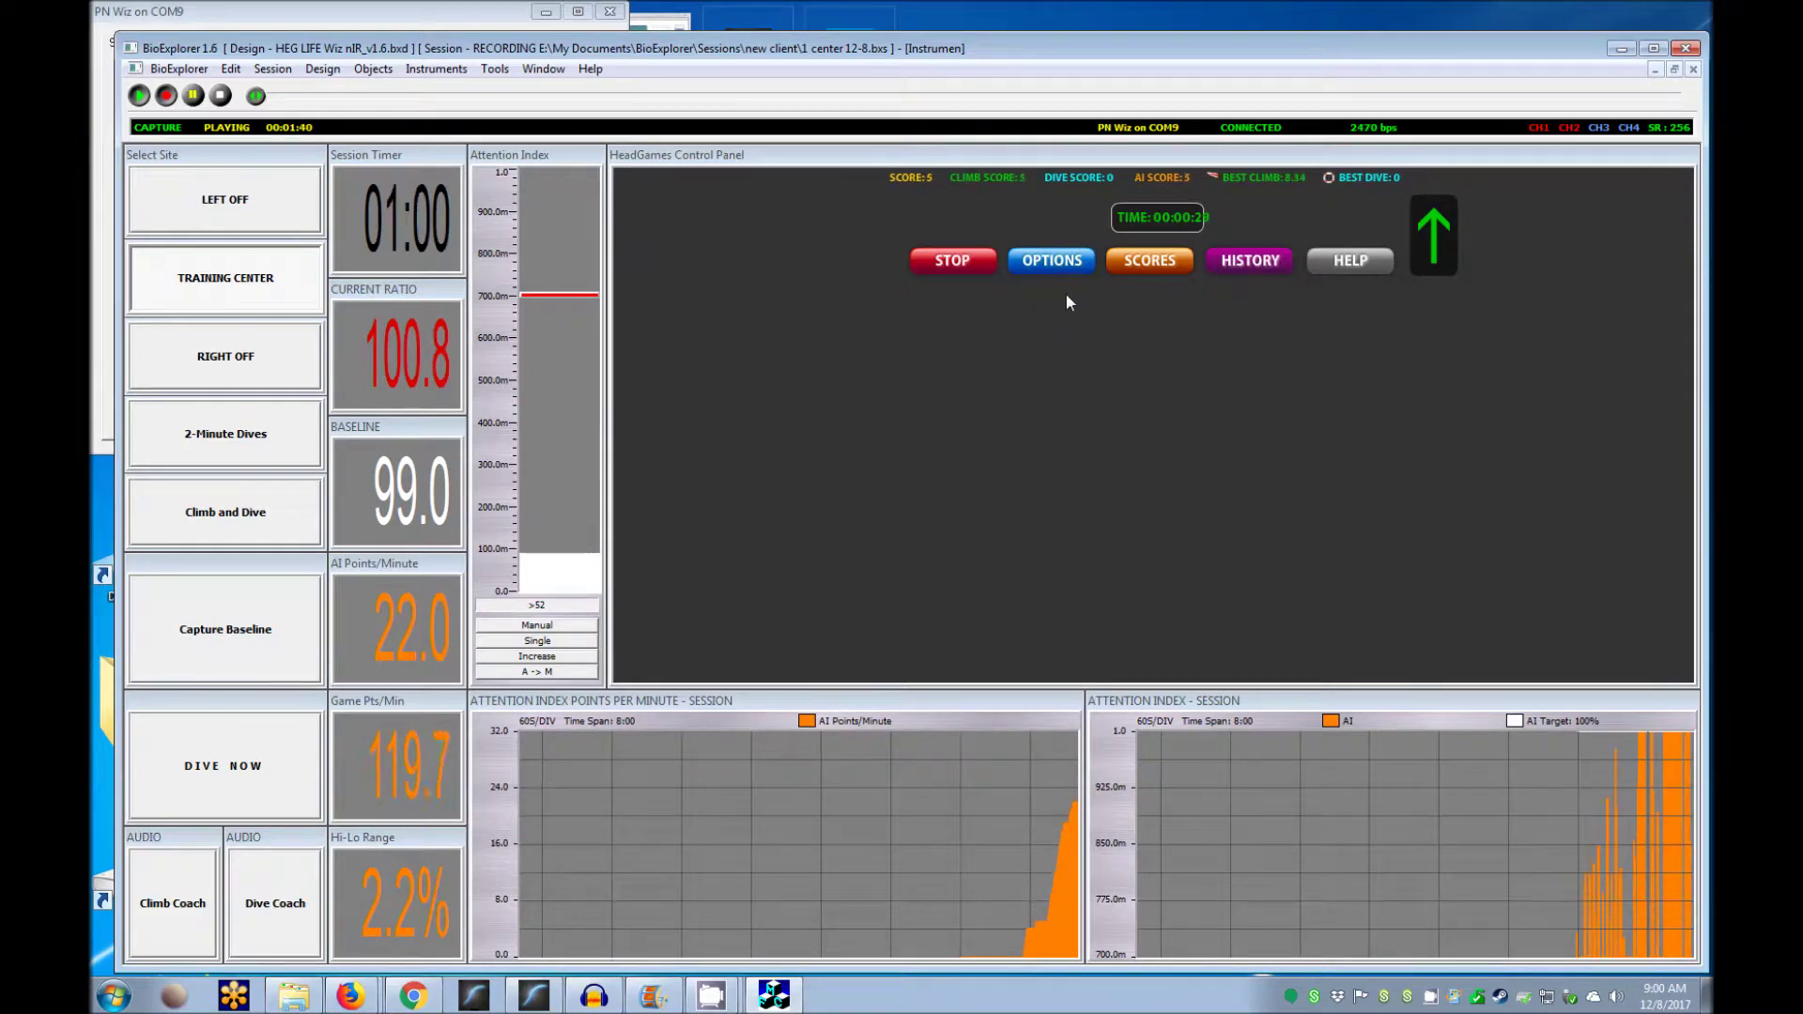
{"action": "left_click", "coordinate": [1053, 268]}
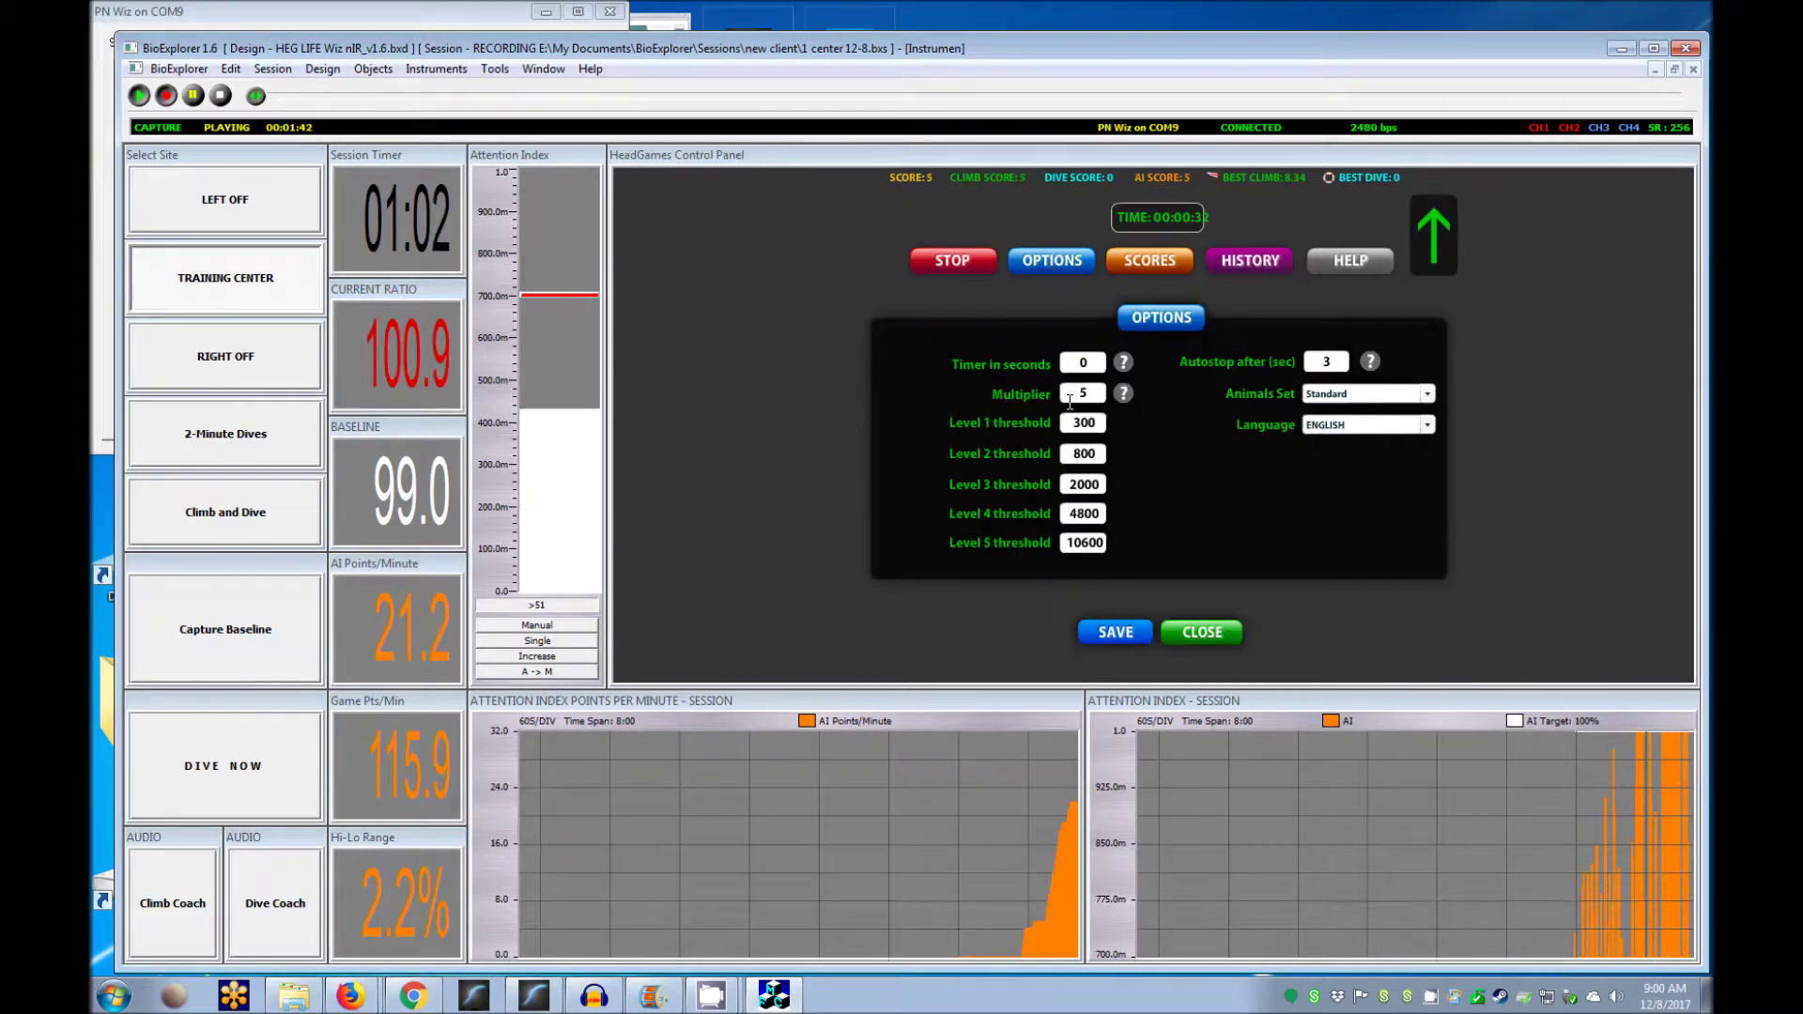
{"action": "left_click", "coordinate": [1178, 629]}
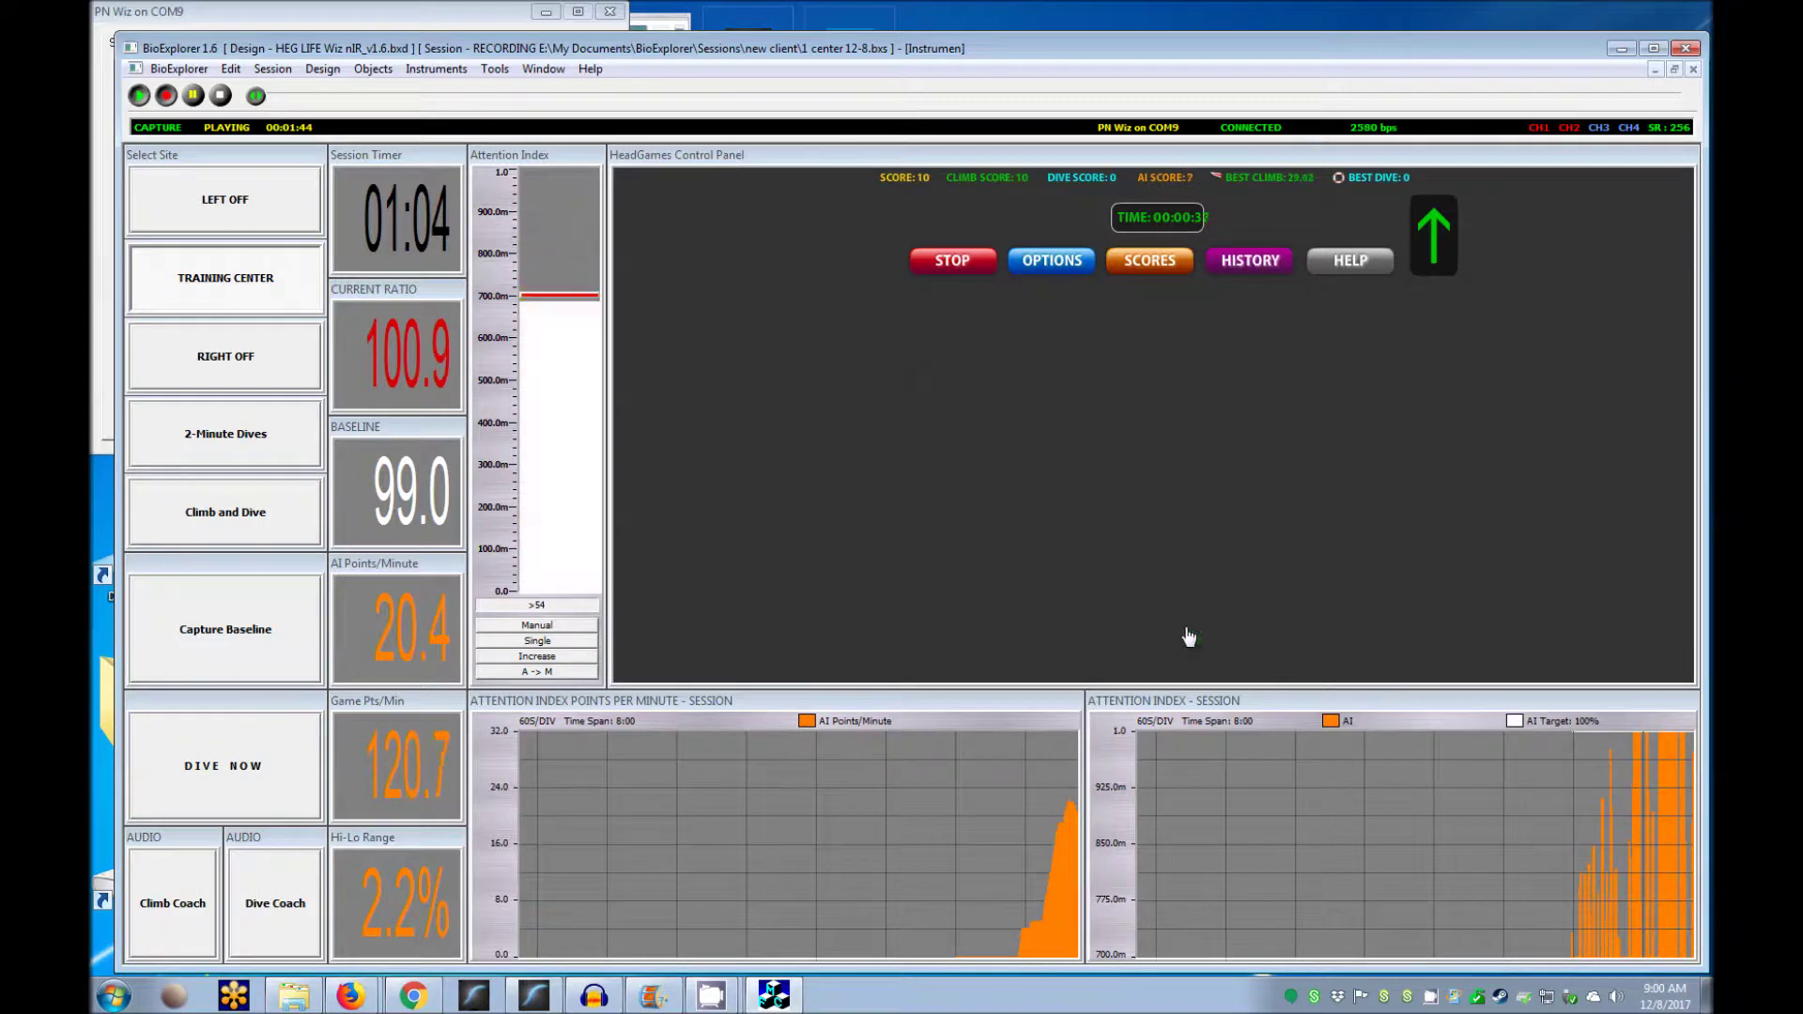
{"action": "left_click", "coordinate": [546, 70]}
{"action": "left_click", "coordinate": [588, 185]}
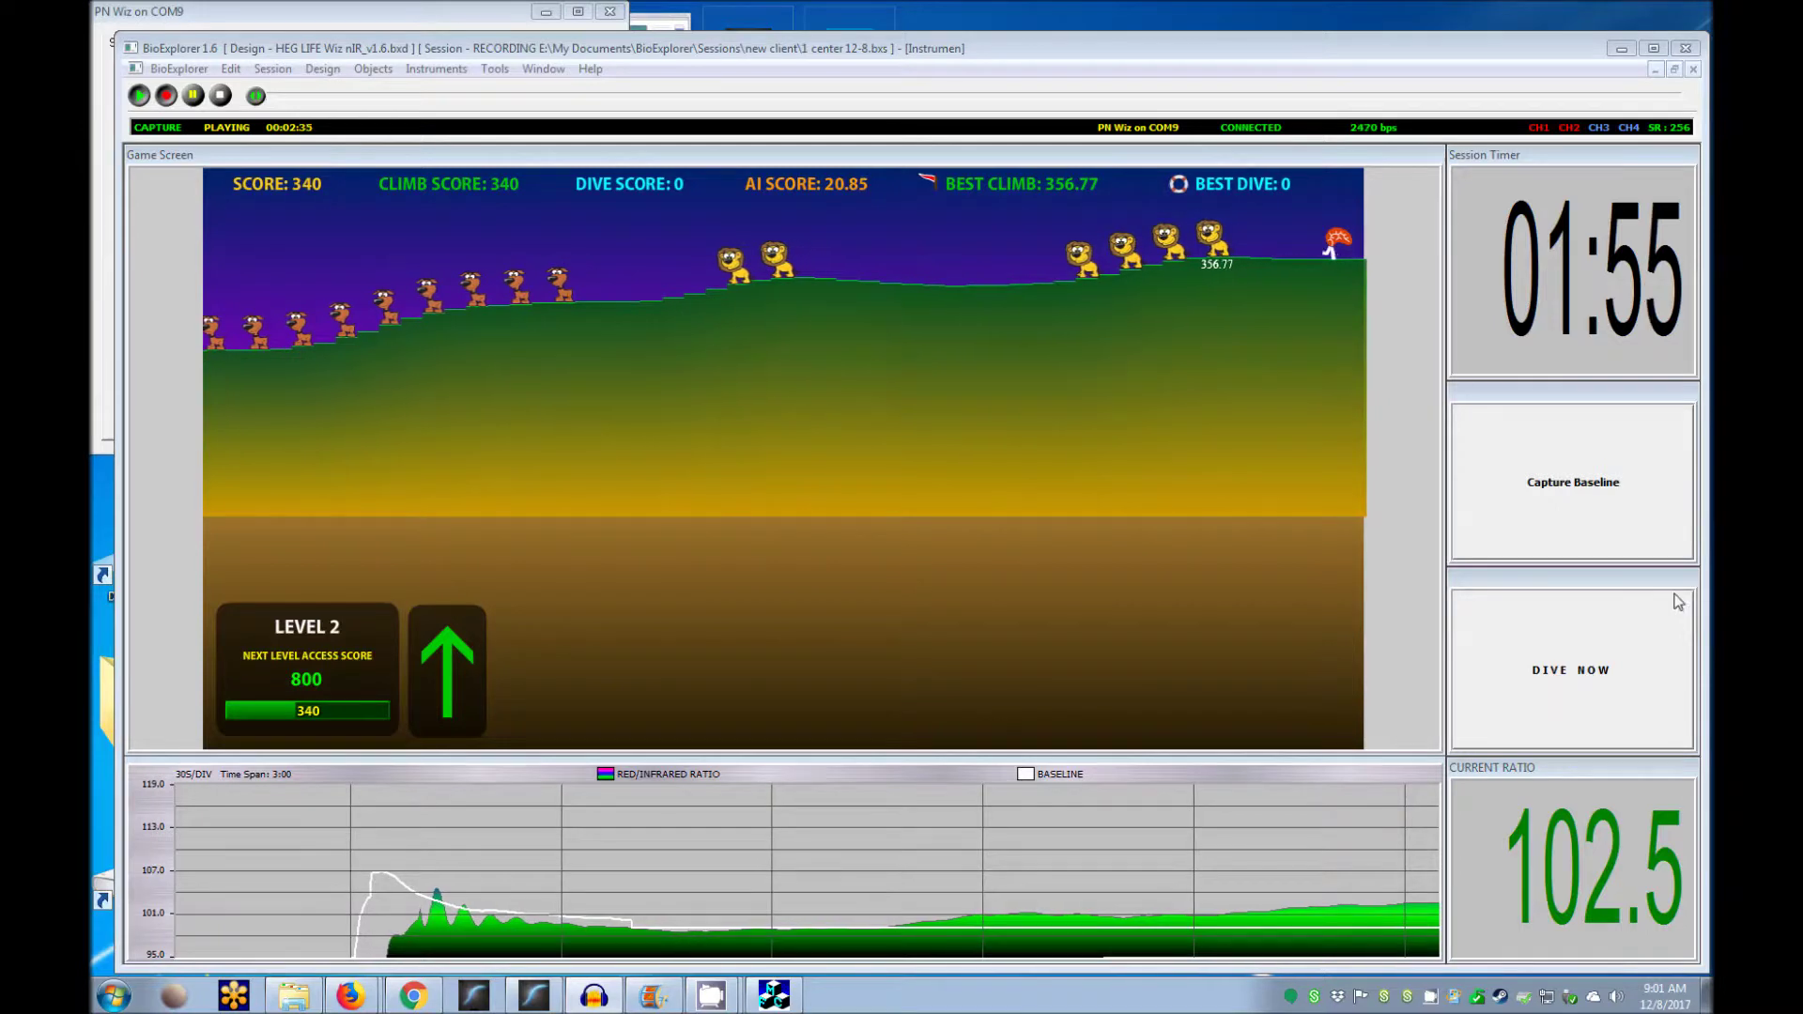
- Switch the game to diving with DIVE NOW, then open the Window menu after scoring 975
{"action": "left_click", "coordinate": [1648, 653]}
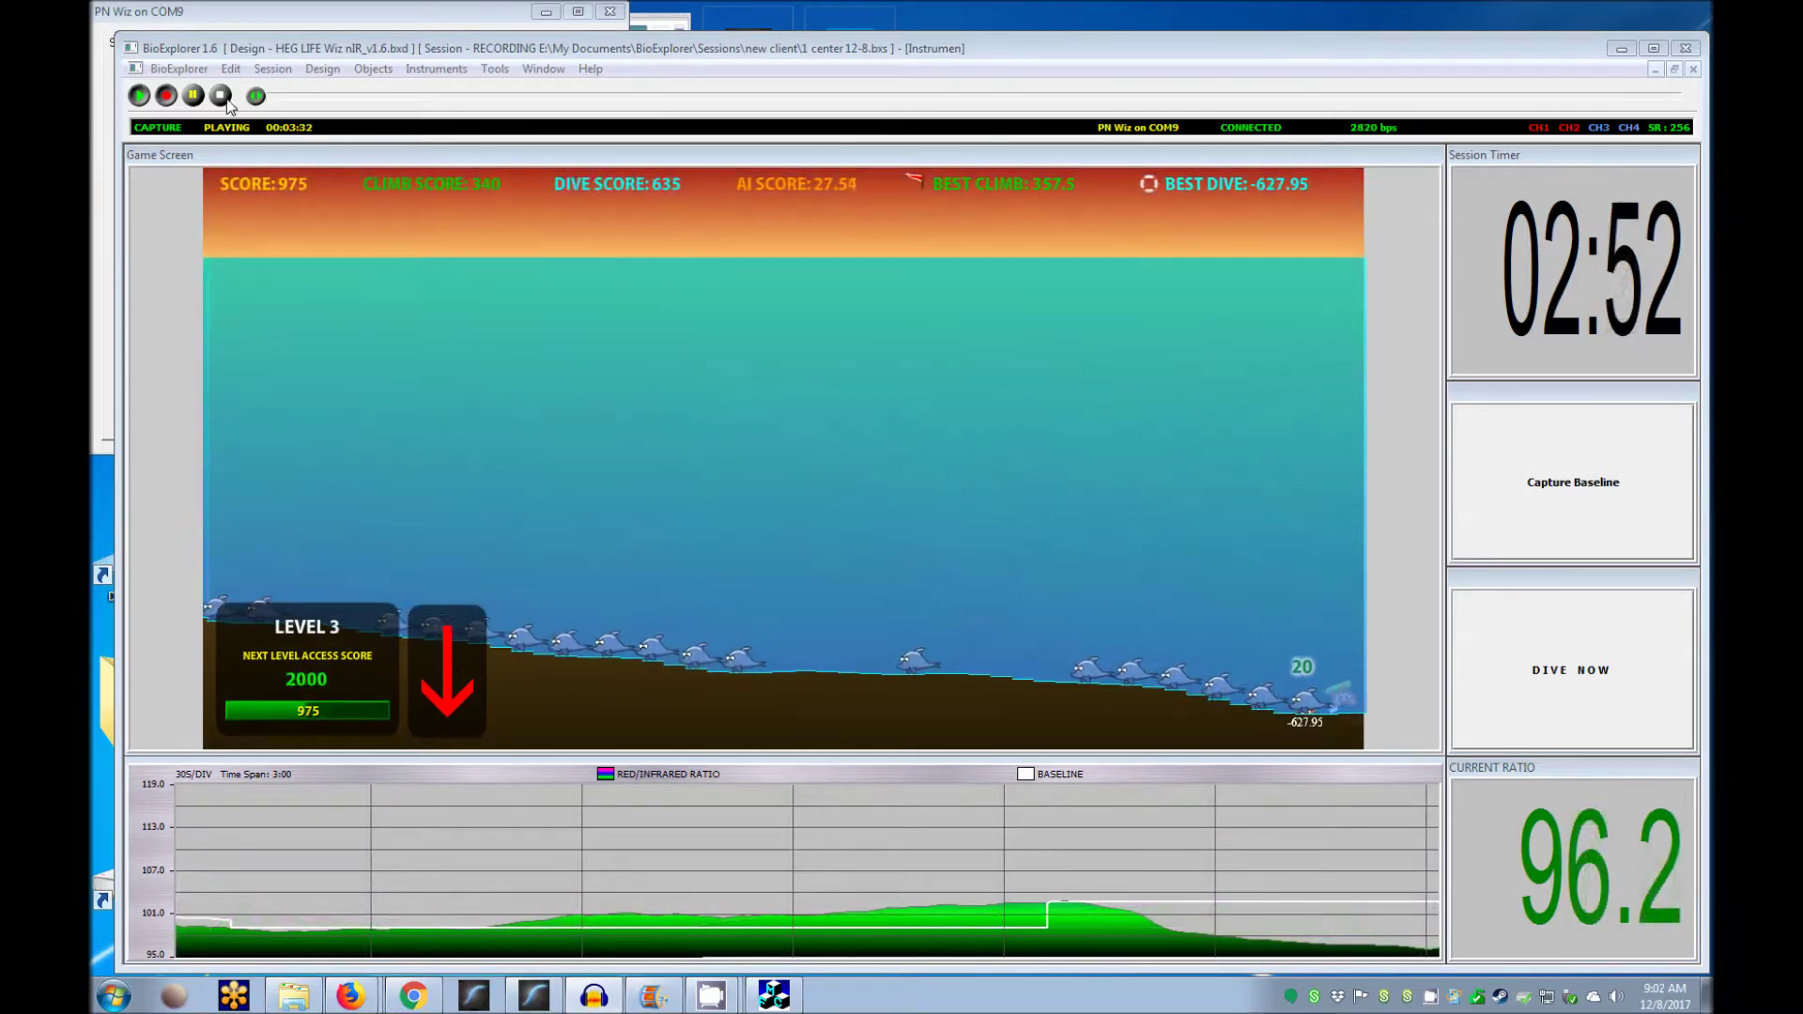
{"action": "left_click", "coordinate": [545, 69]}
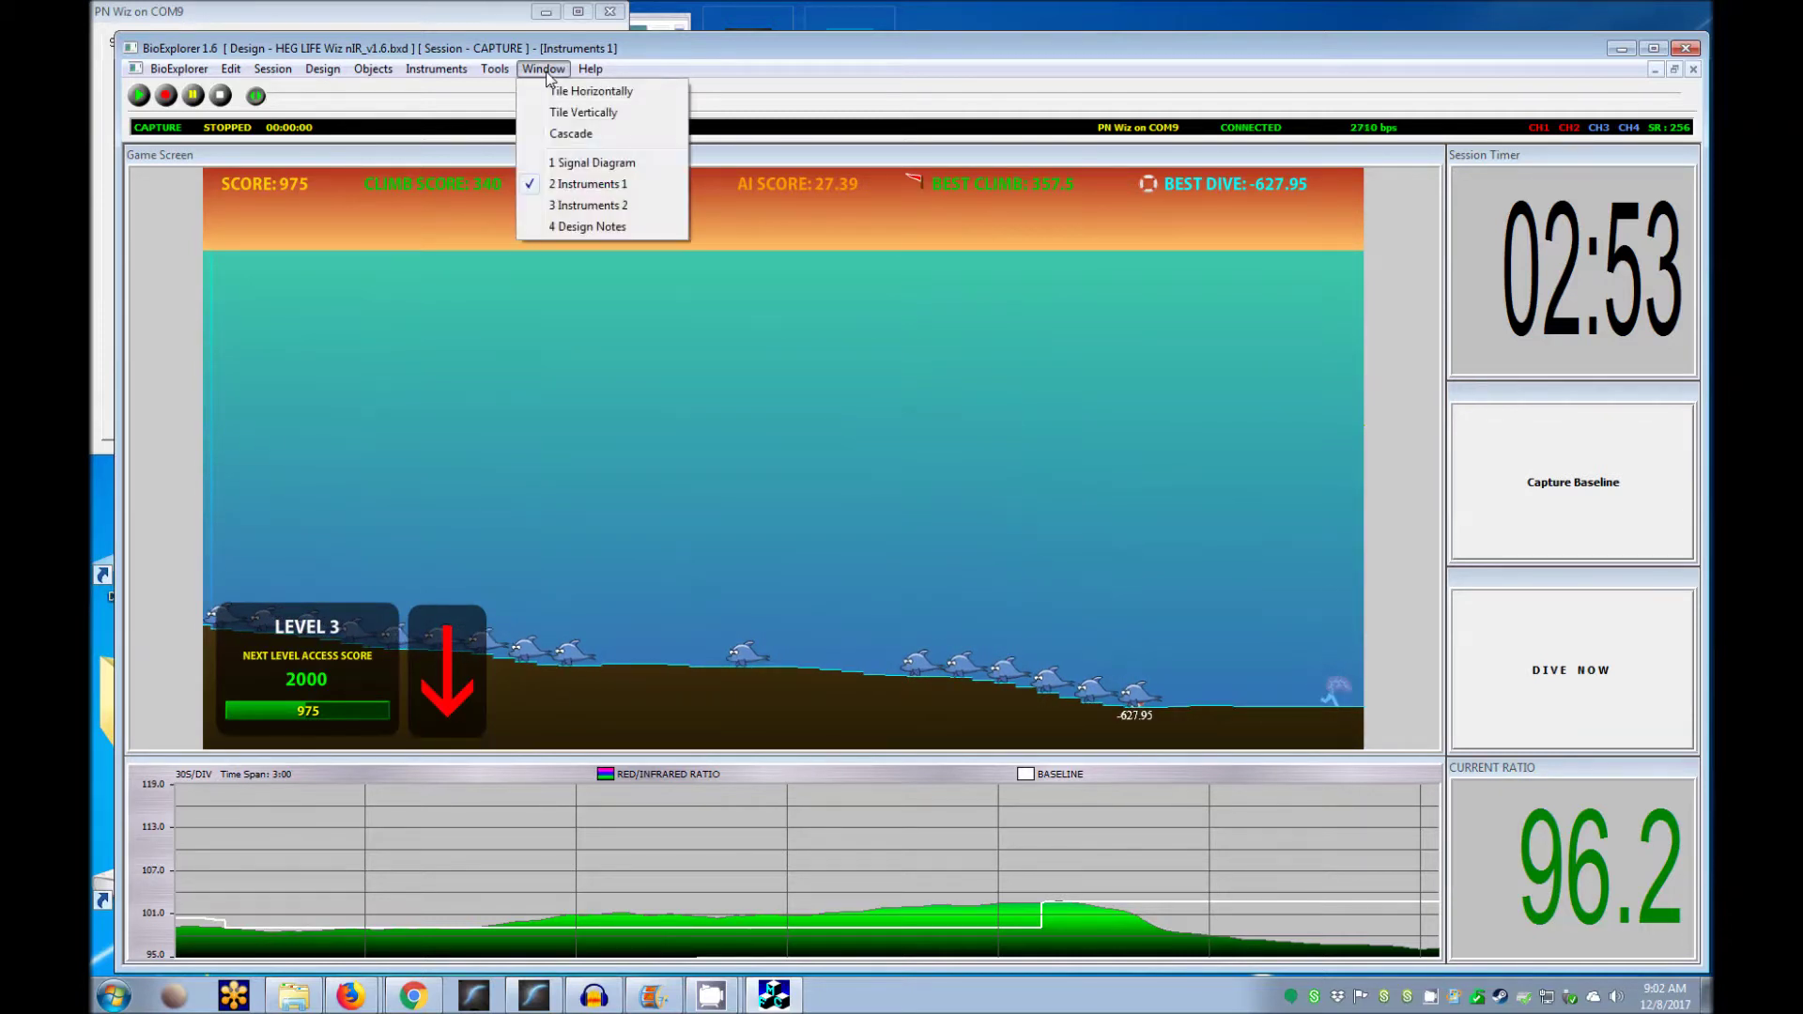
- Show the 3 Instruments 2 control panel layout and scroll through its scores list
{"action": "left_click", "coordinate": [633, 205]}
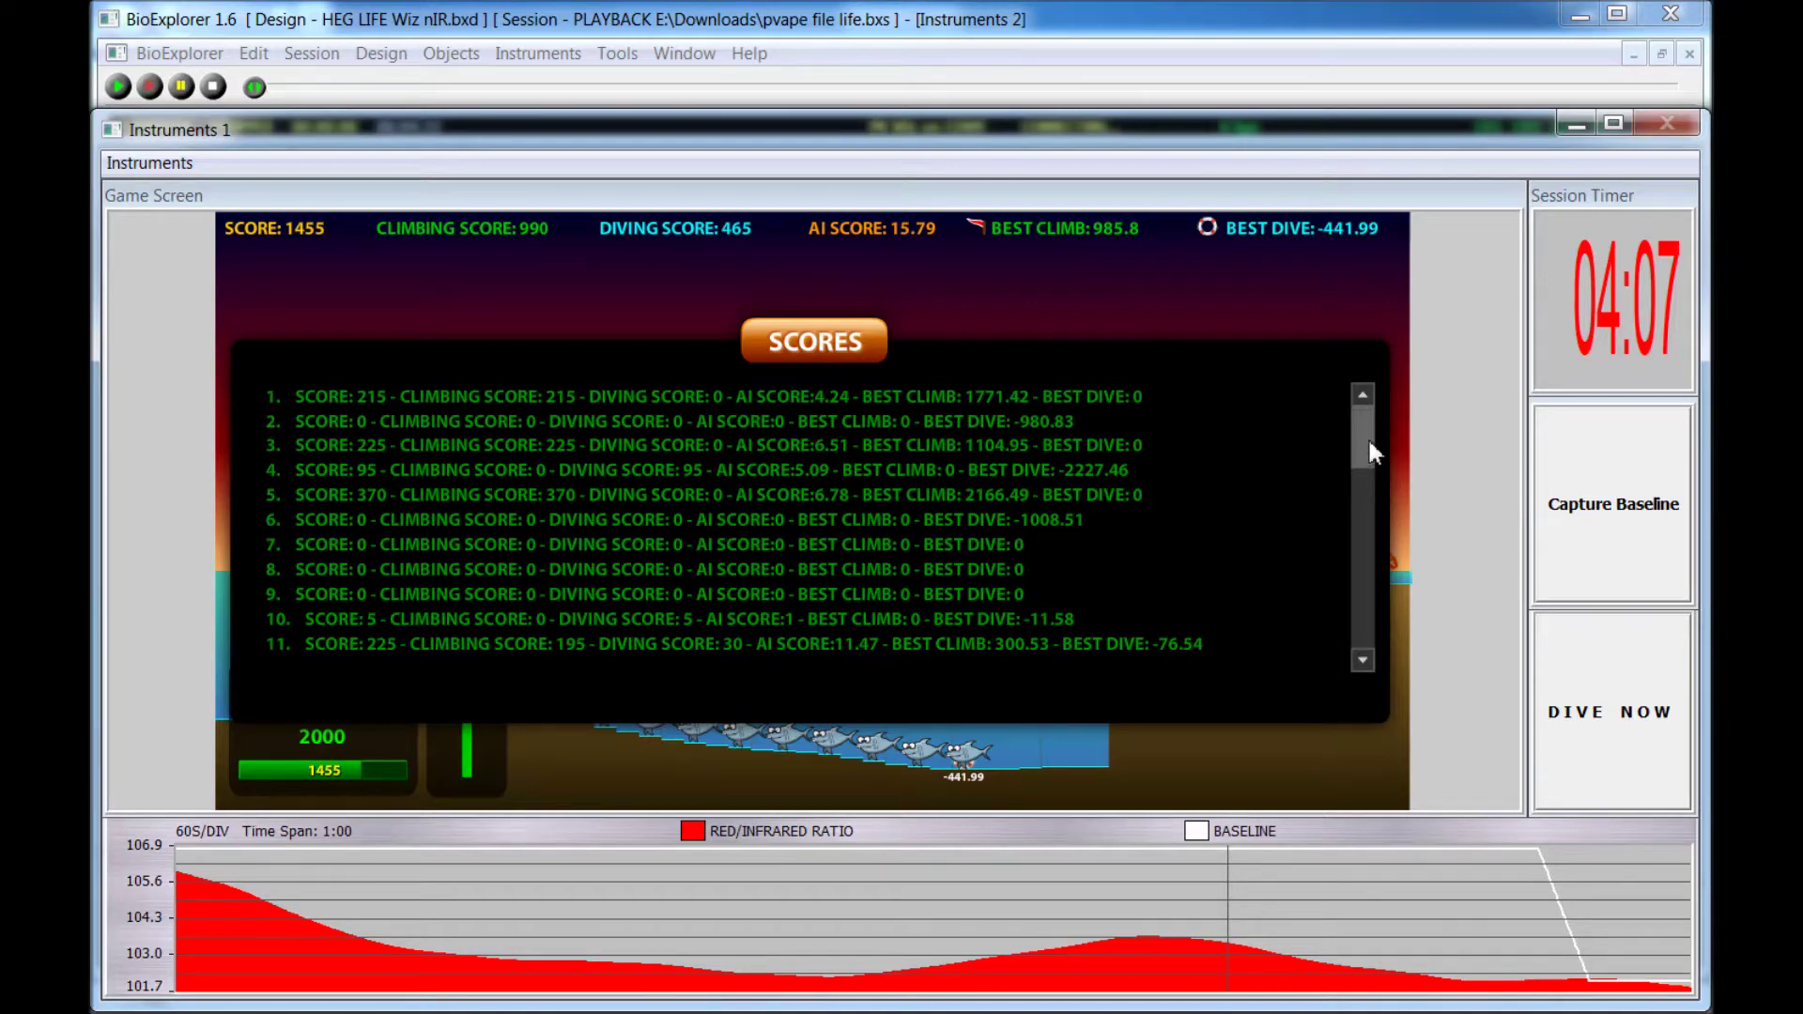
{"action": "left_click_drag", "start_coordinate": [1368, 451], "coordinate": [1365, 682]}
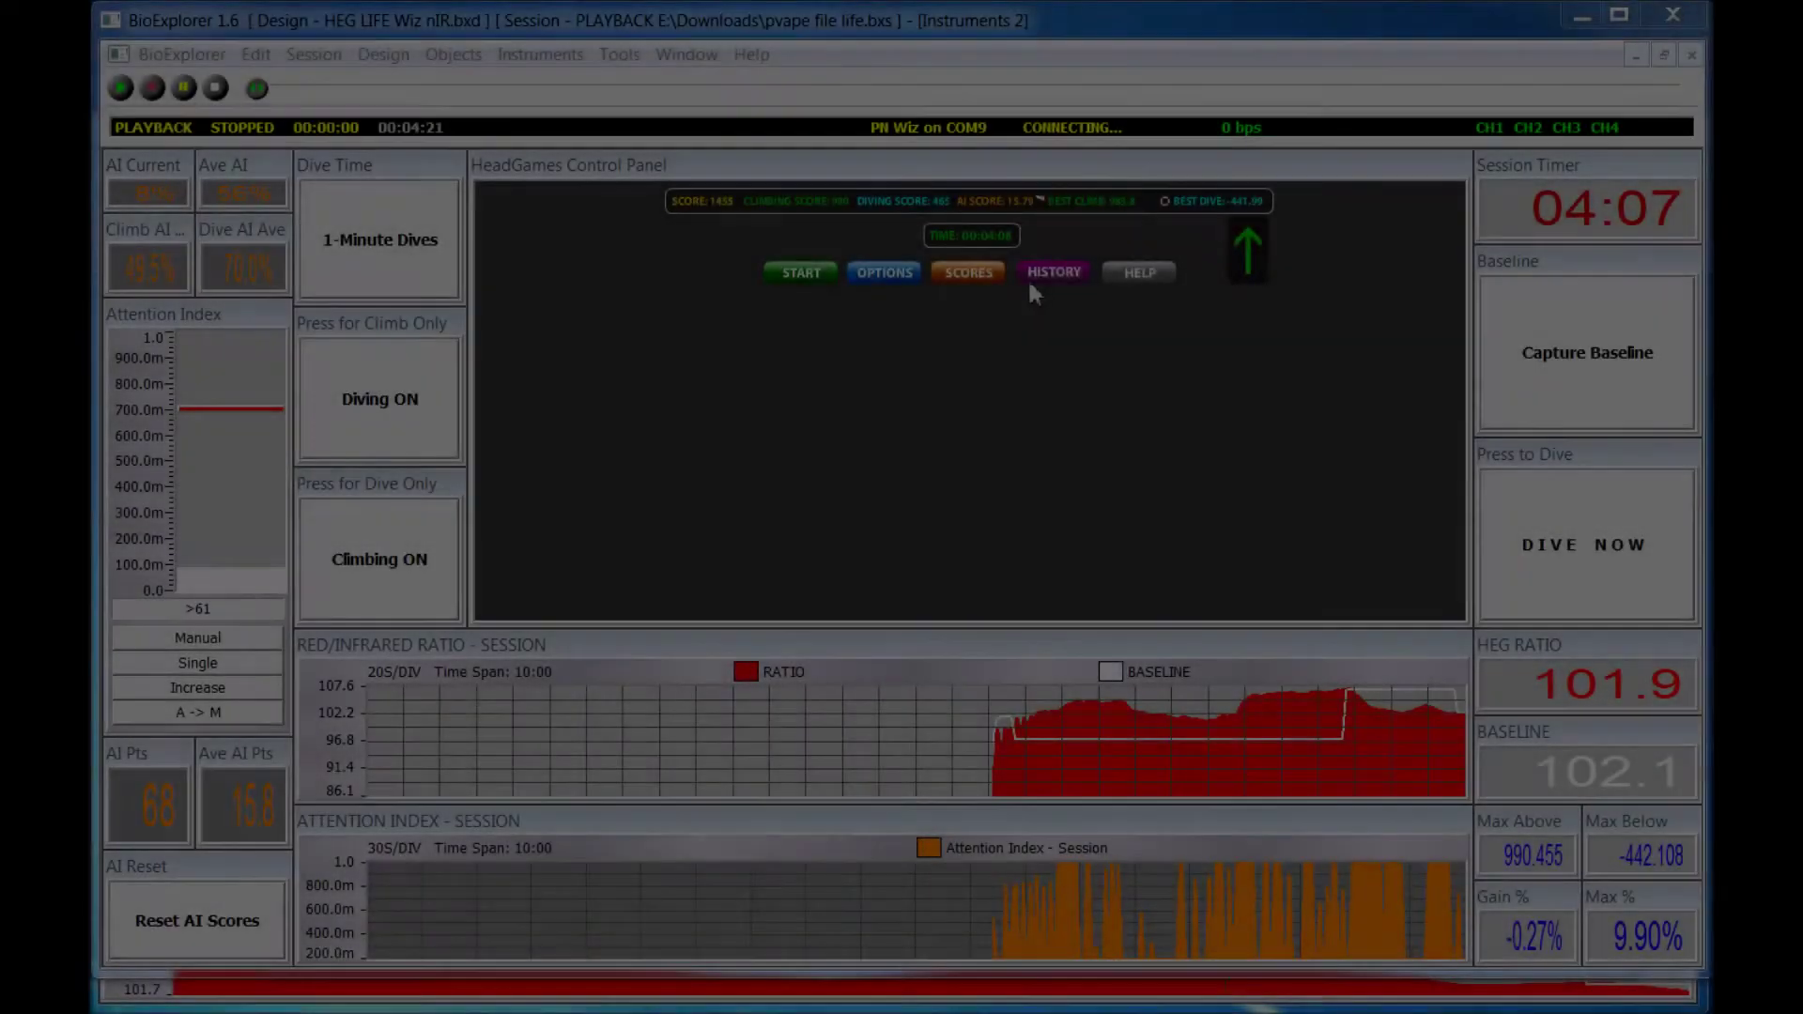
- Replay the climb history on Instruments 1, stop it, and show HeadGames options with thresholds 300–10600
{"action": "left_click", "coordinate": [1054, 271]}
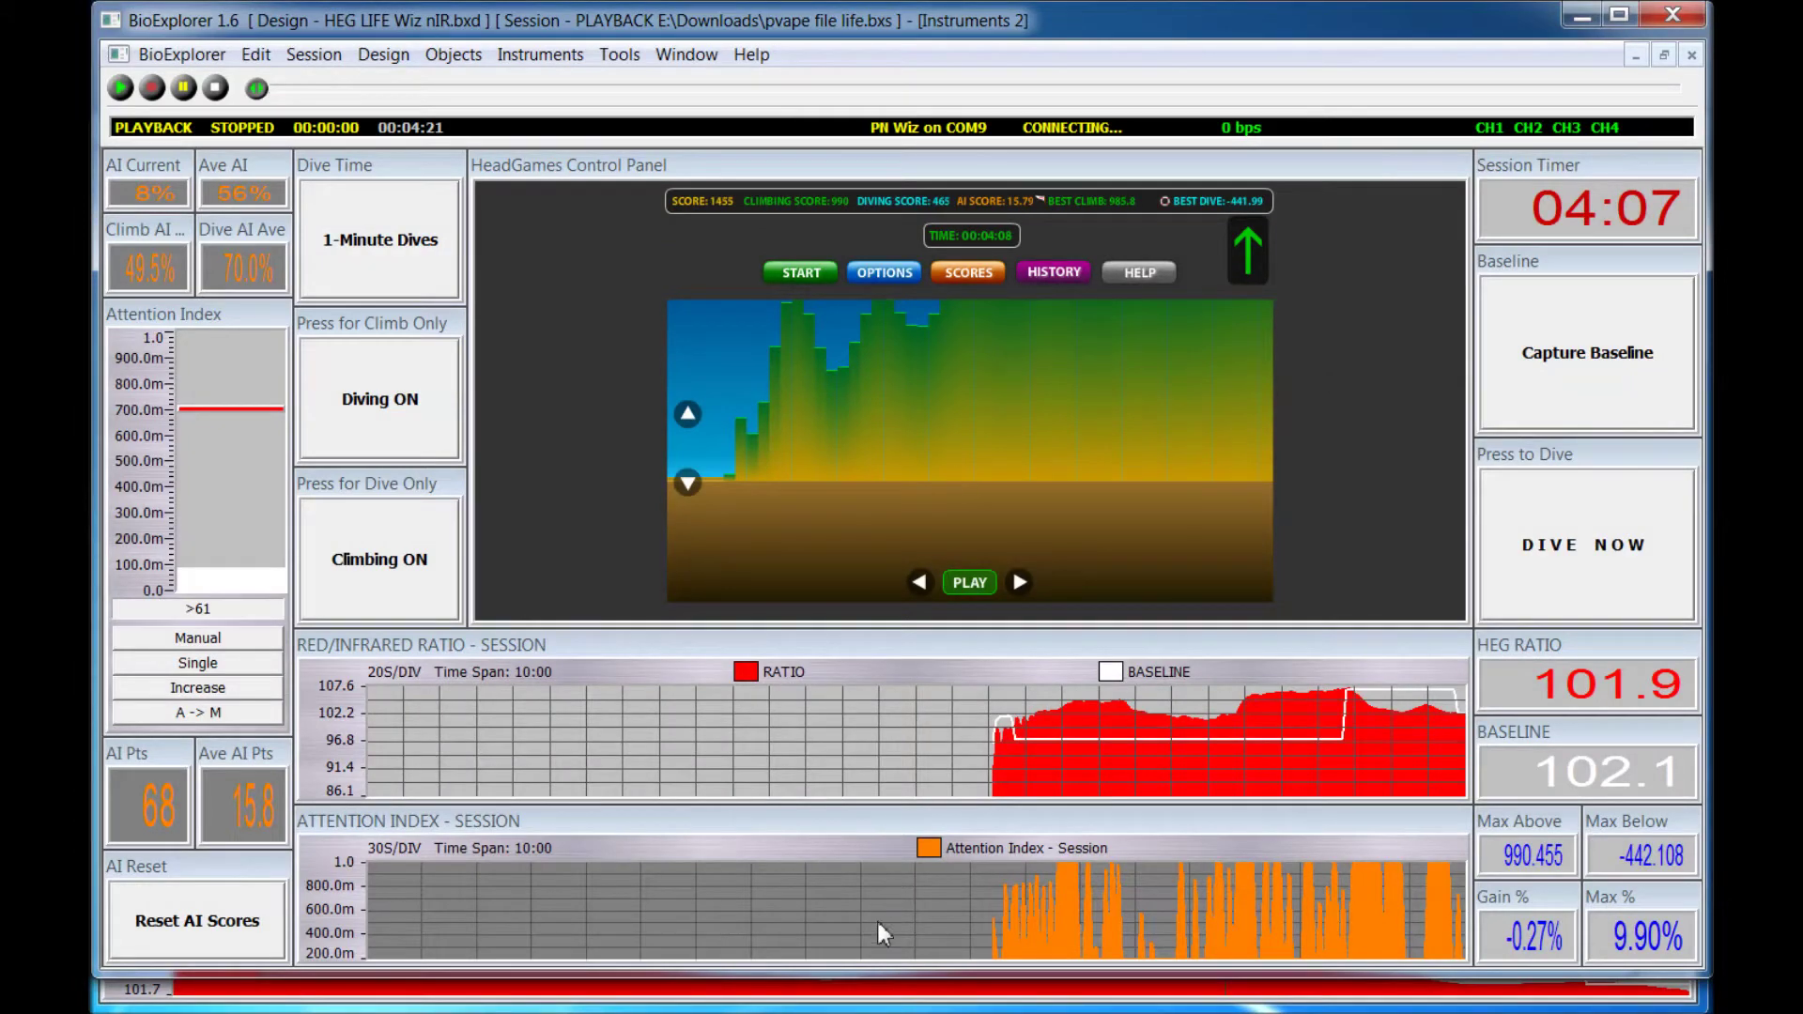
{"action": "left_click", "coordinate": [887, 993]}
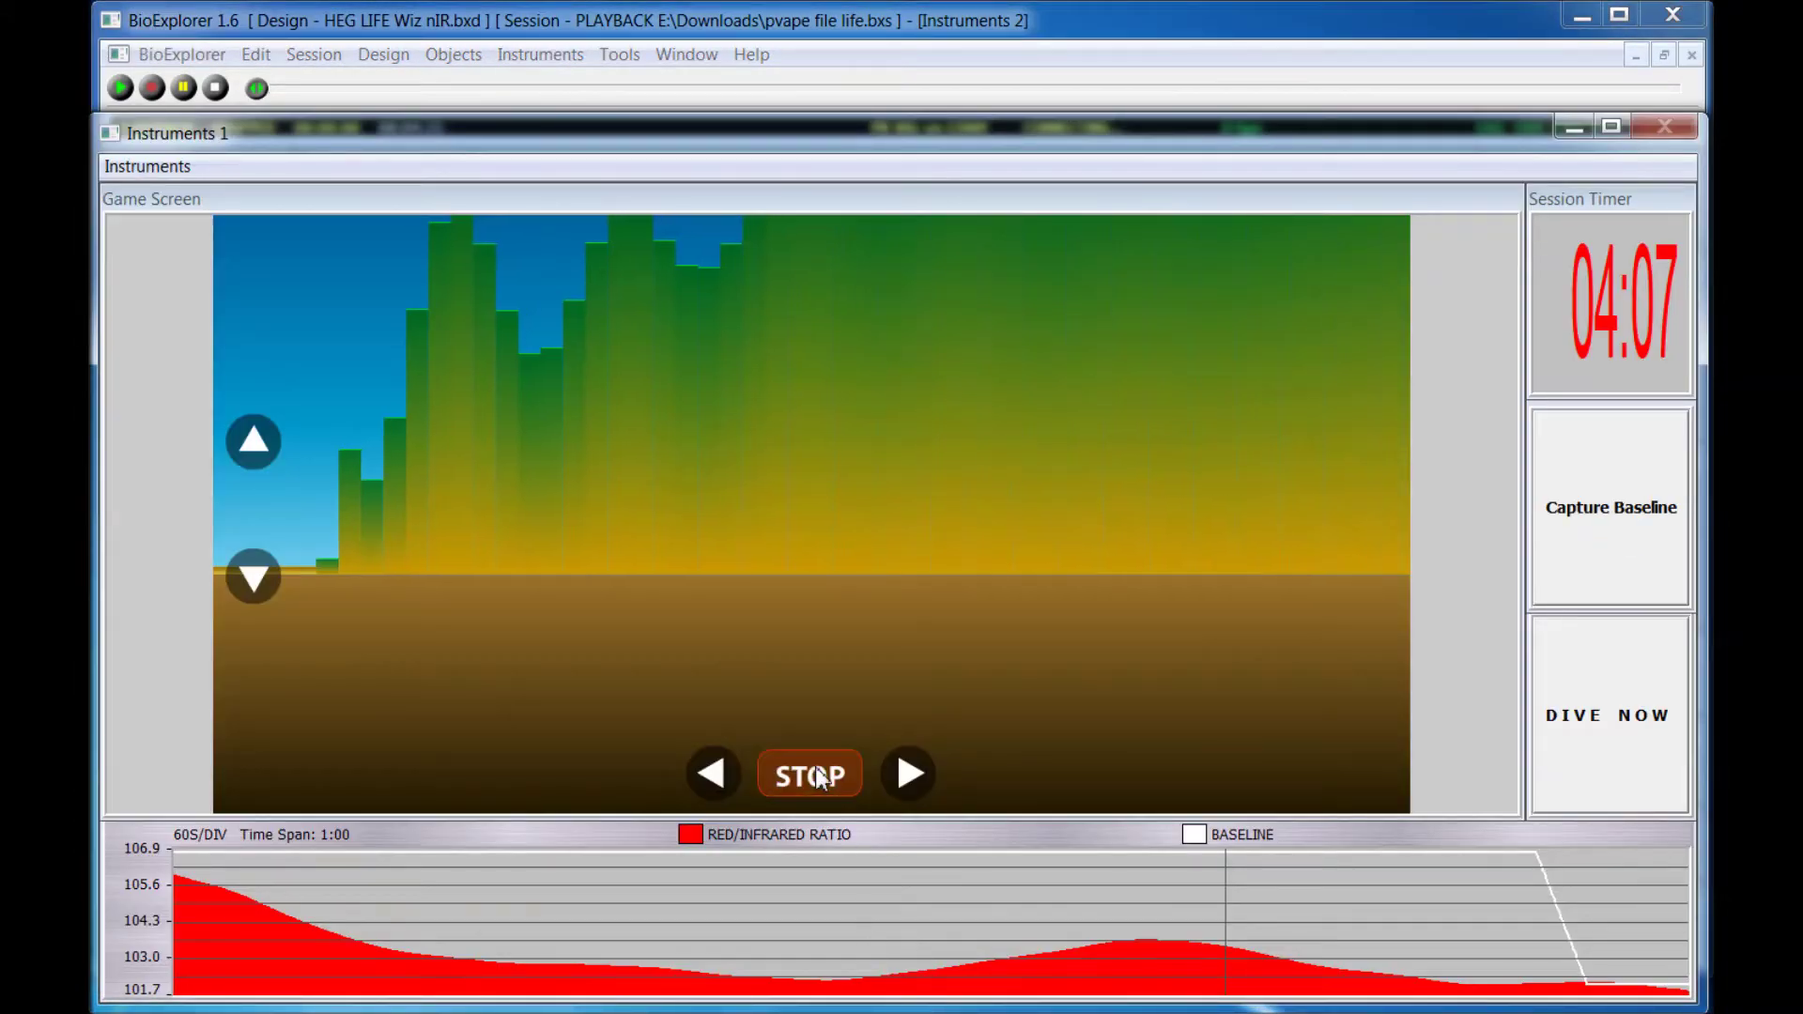
{"action": "left_click", "coordinate": [261, 441]}
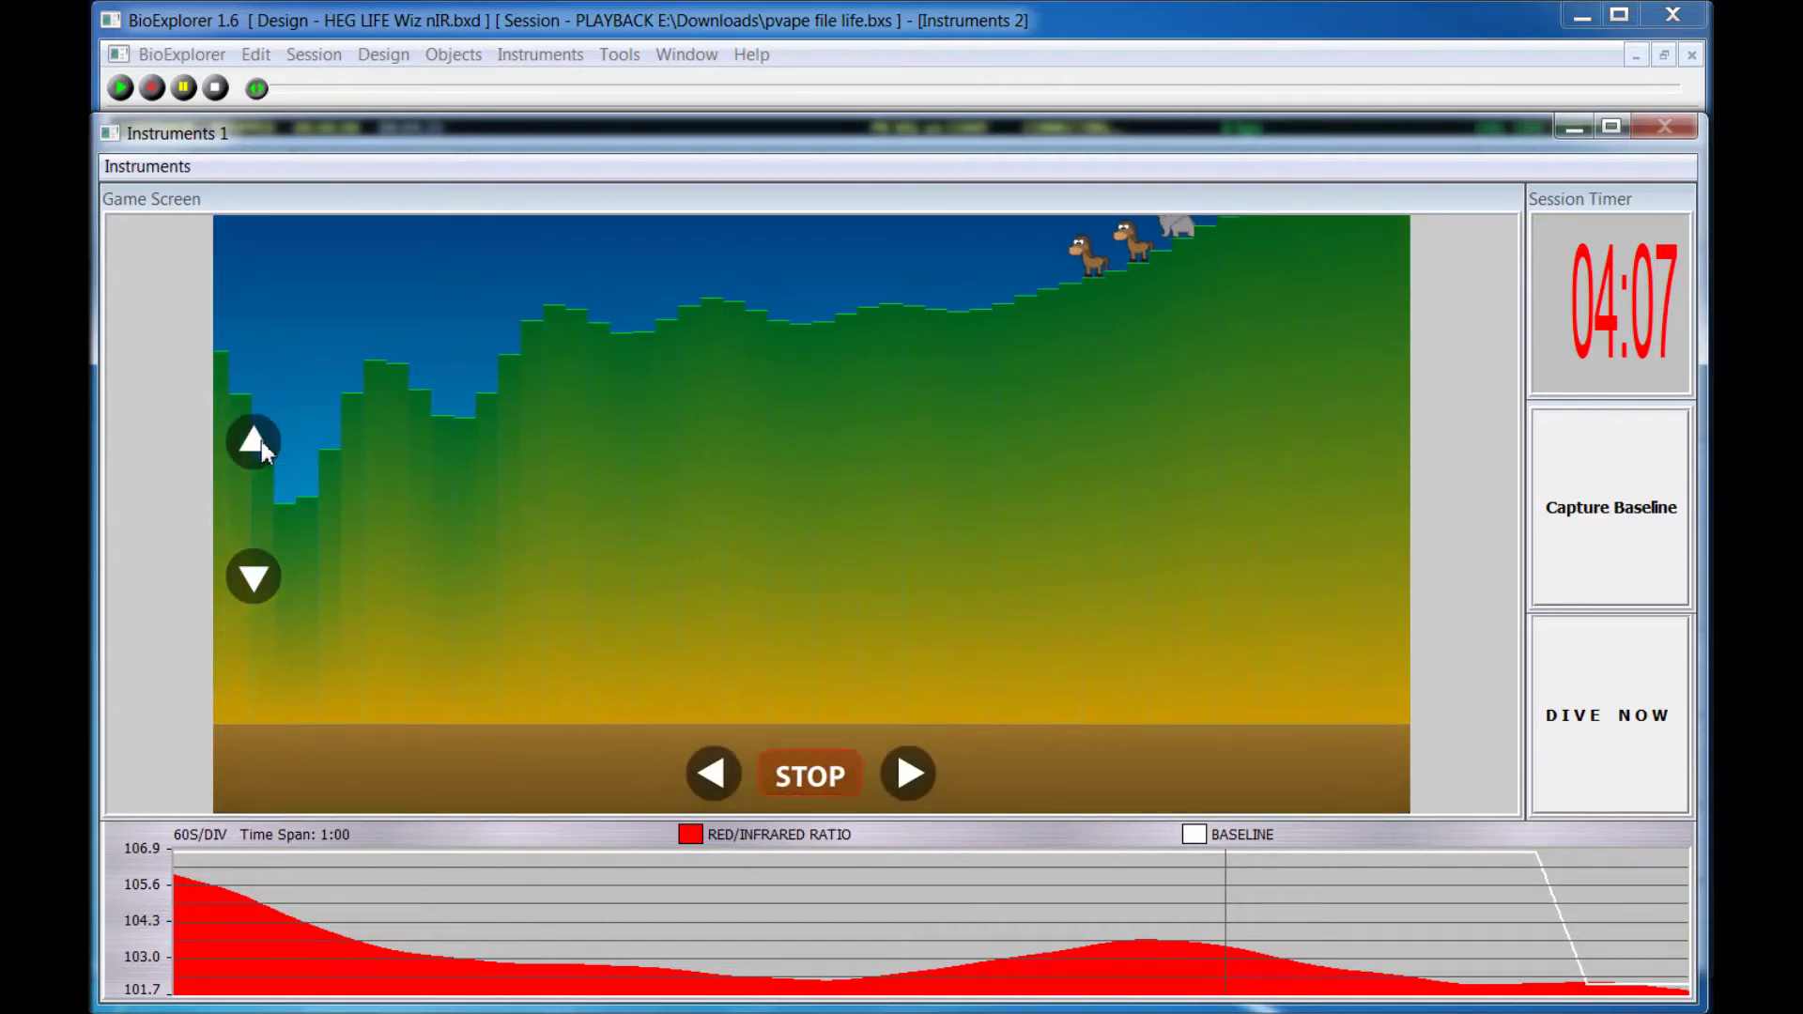
{"action": "left_click", "coordinate": [261, 441]}
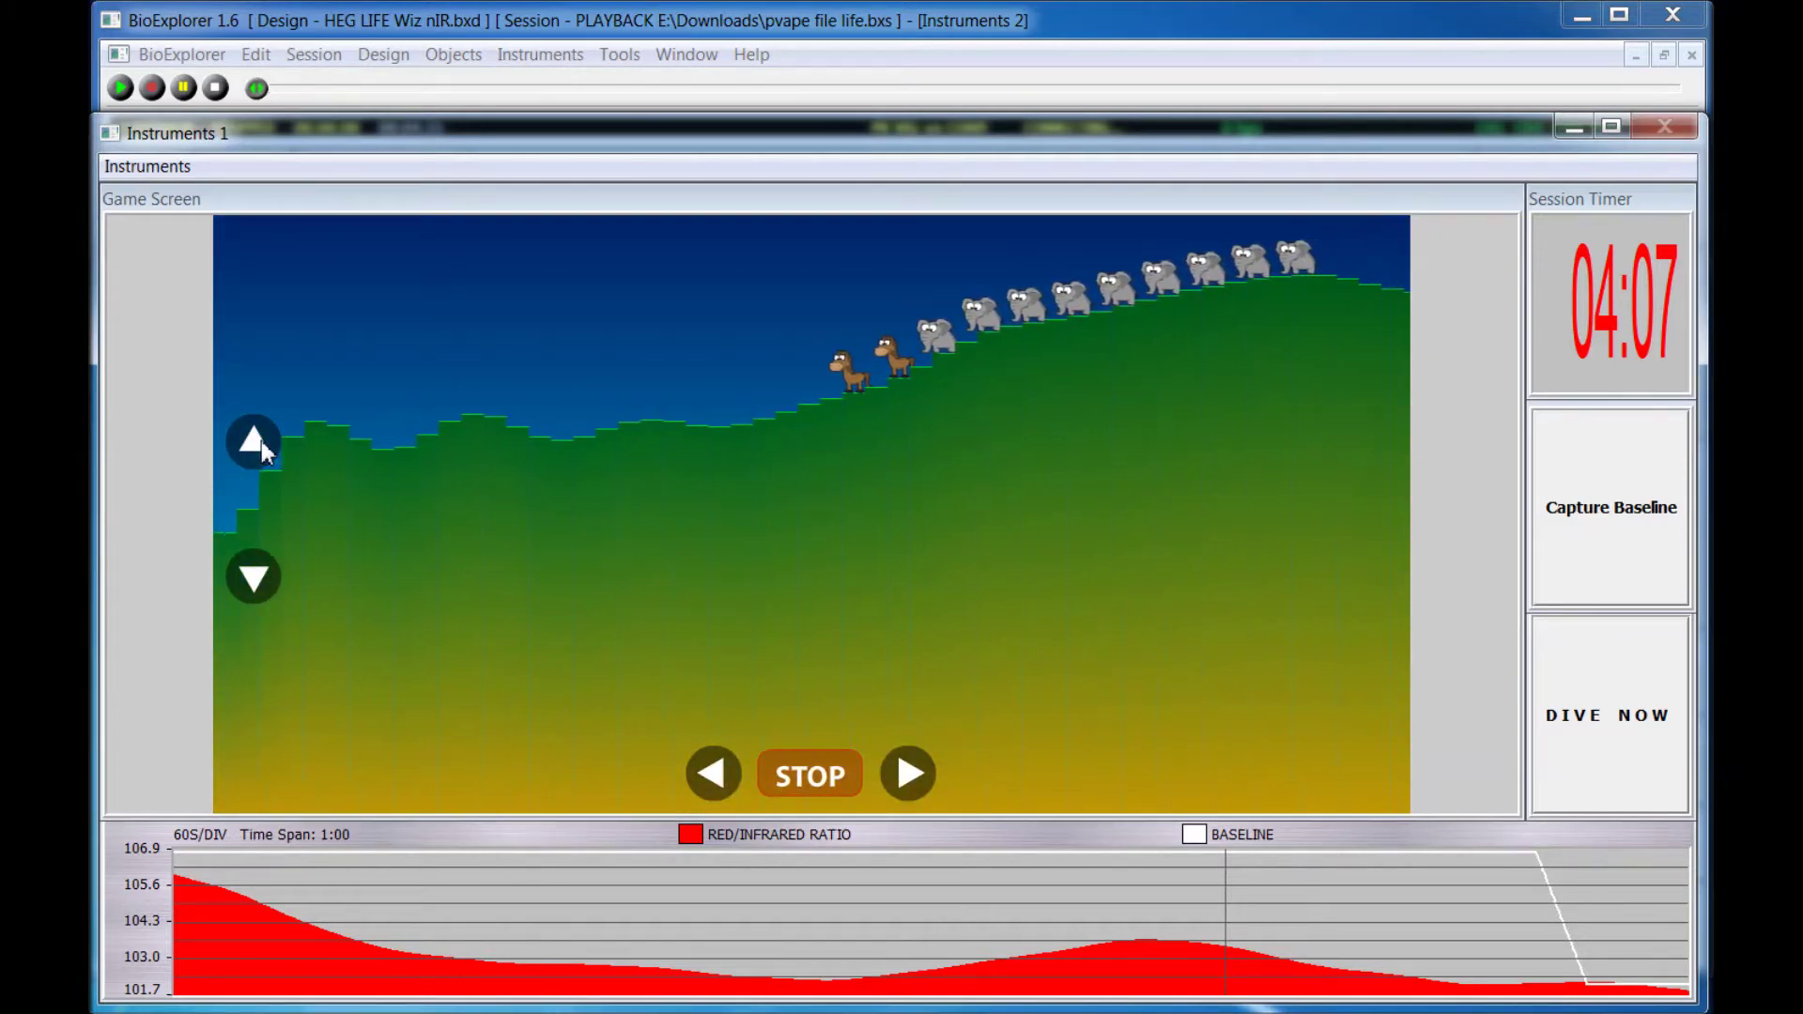
{"action": "left_click", "coordinate": [808, 779]}
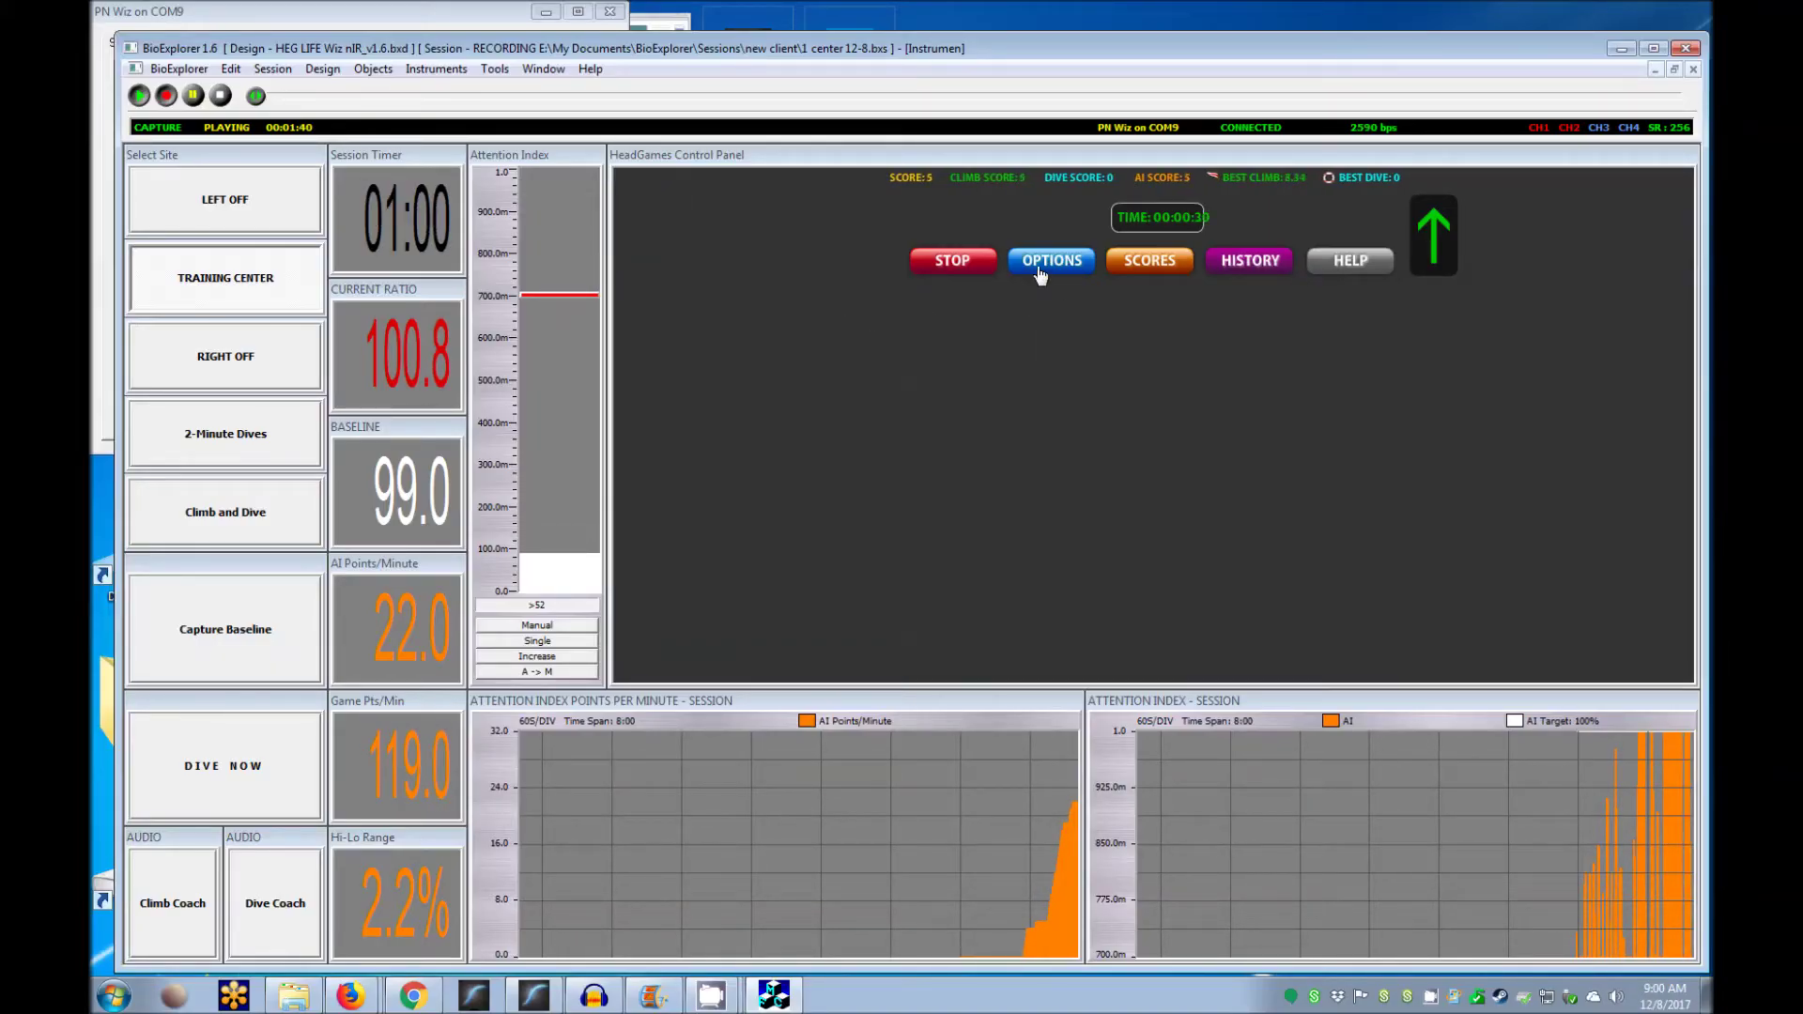
{"action": "left_click", "coordinate": [1053, 263]}
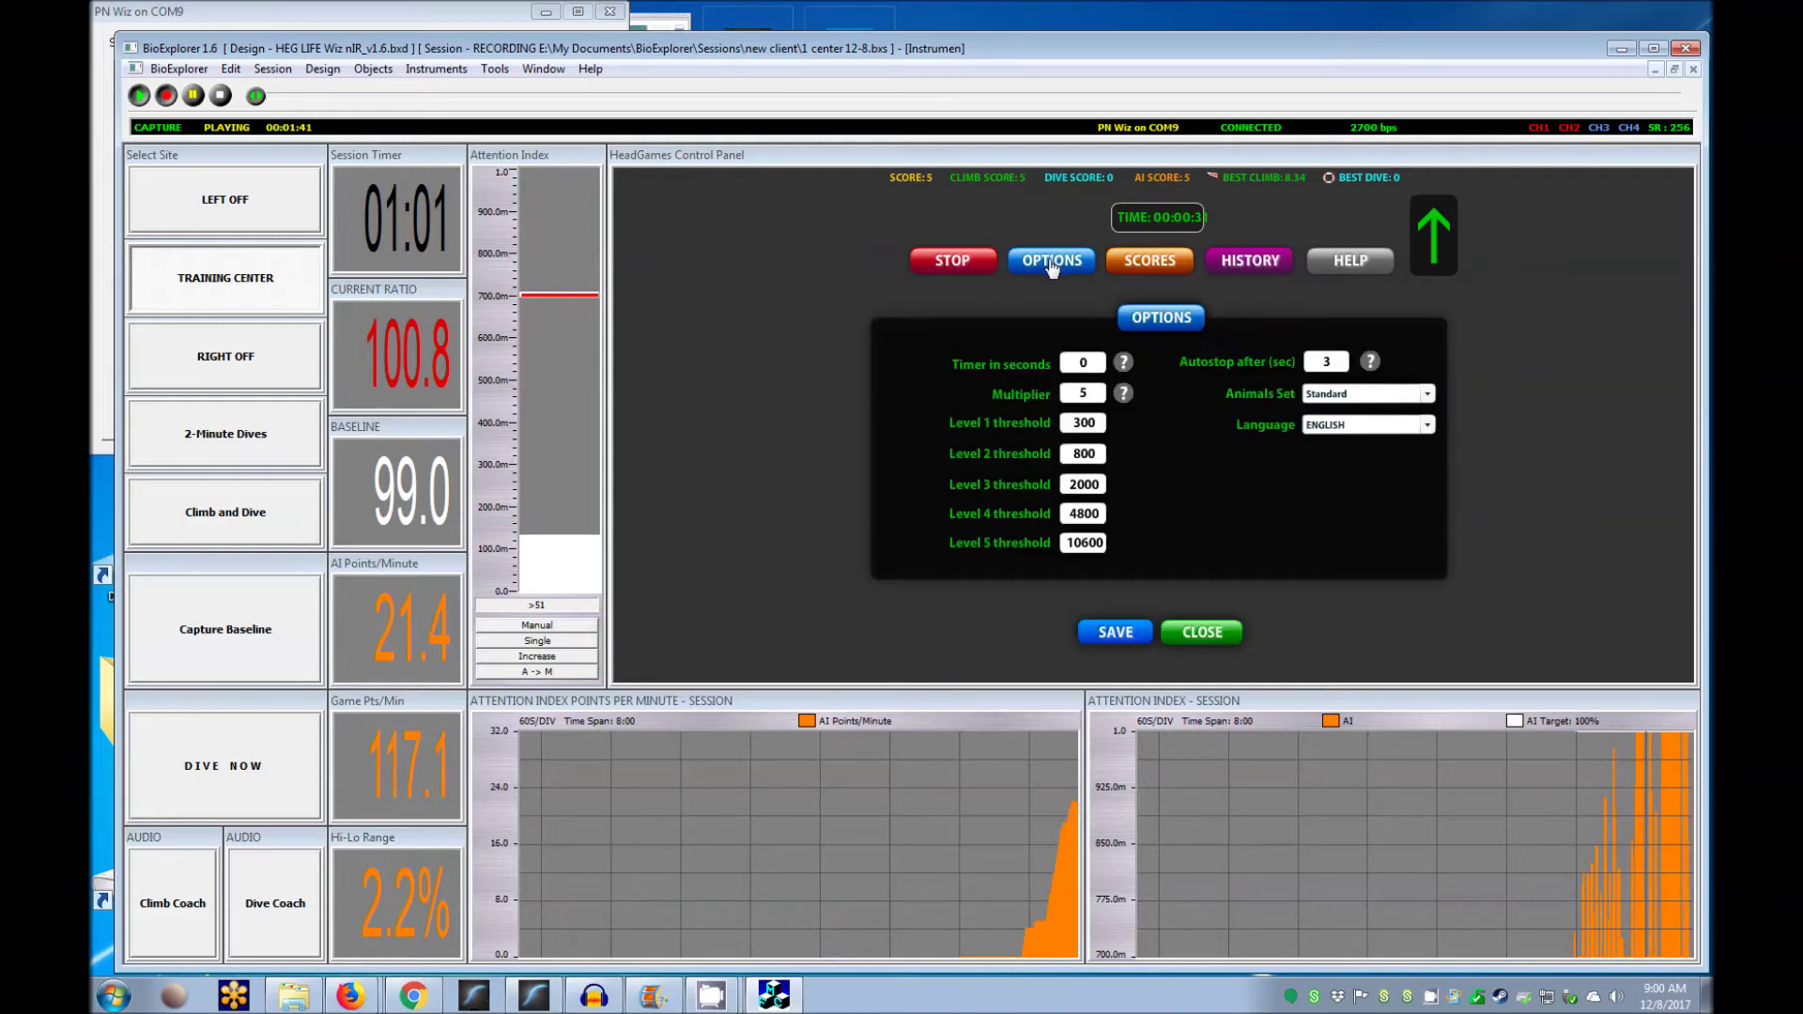